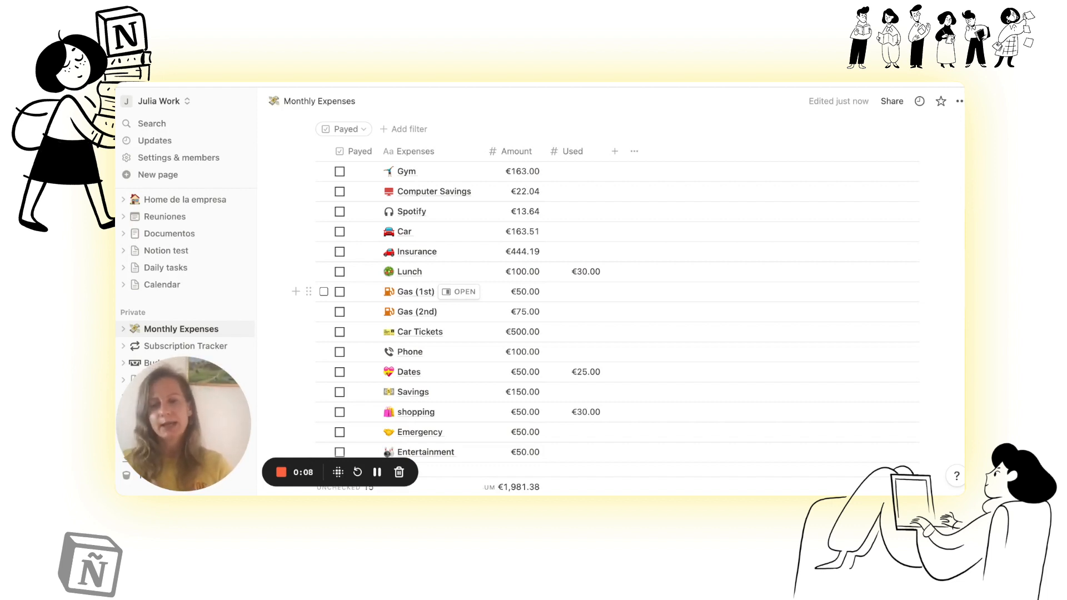
# Step: Look through the Subscription Tracker and Budget Tracker pages, and return to the Monthly Expenses page
pyautogui.scroll(3, 322, 245)
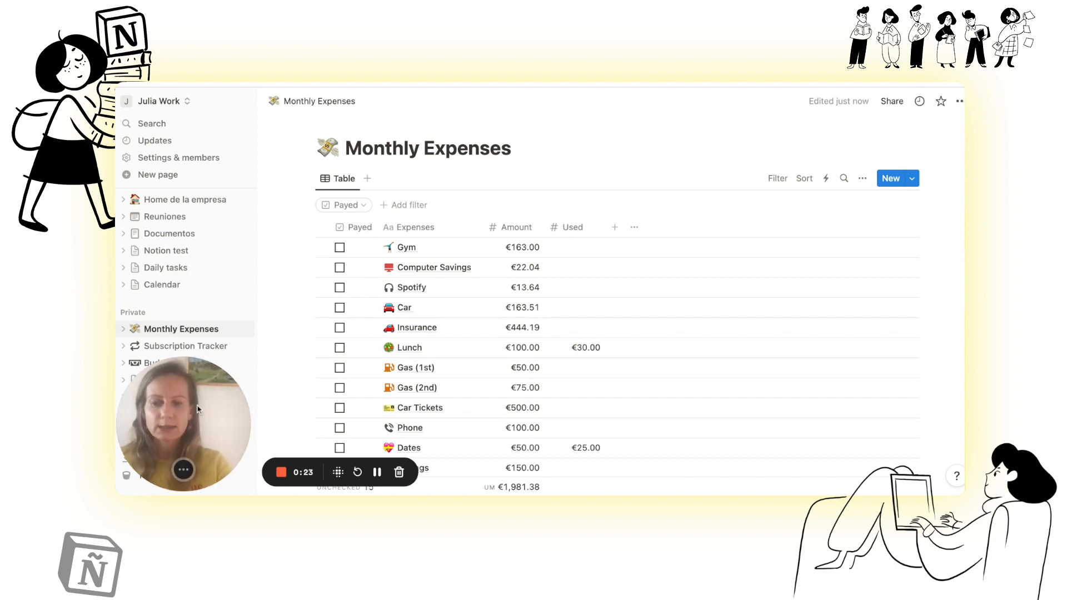
pyautogui.moveTo(196, 408); pyautogui.dragTo(572, 219)
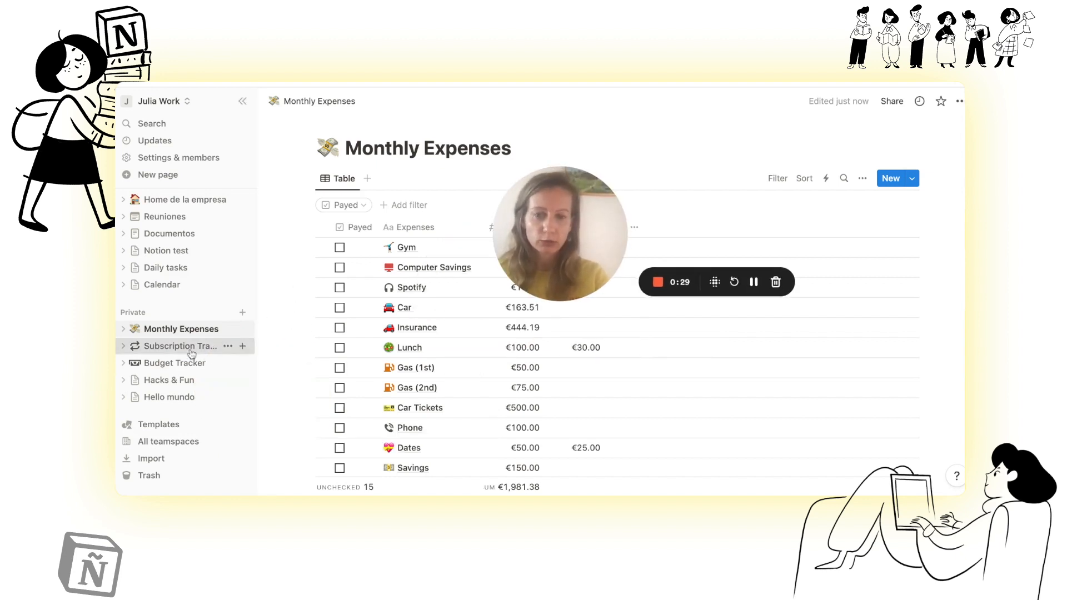
pyautogui.click(191, 351)
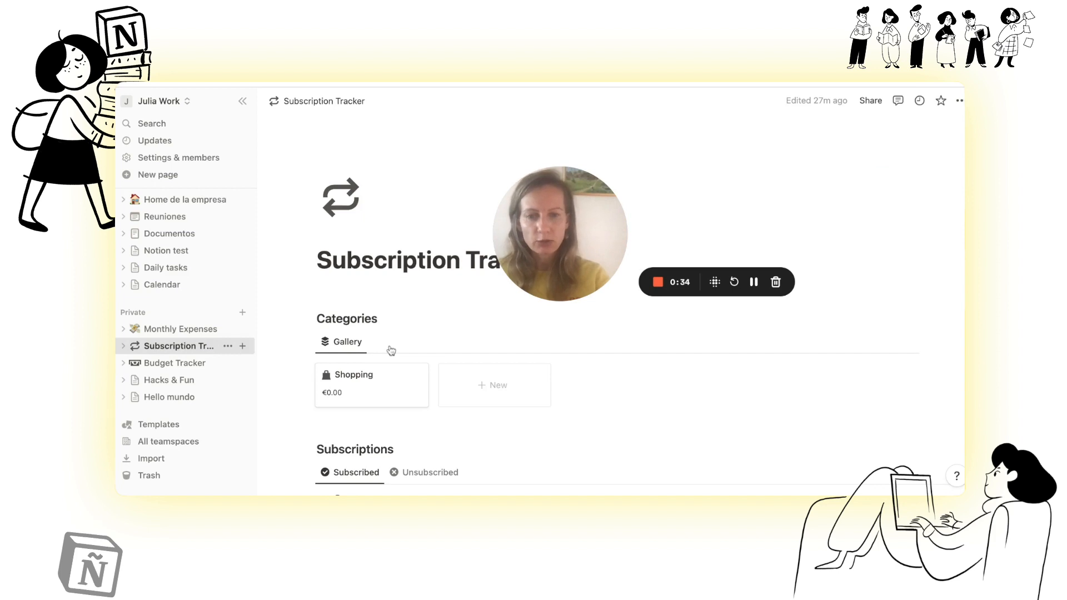
pyautogui.scroll(-3, 391, 350)
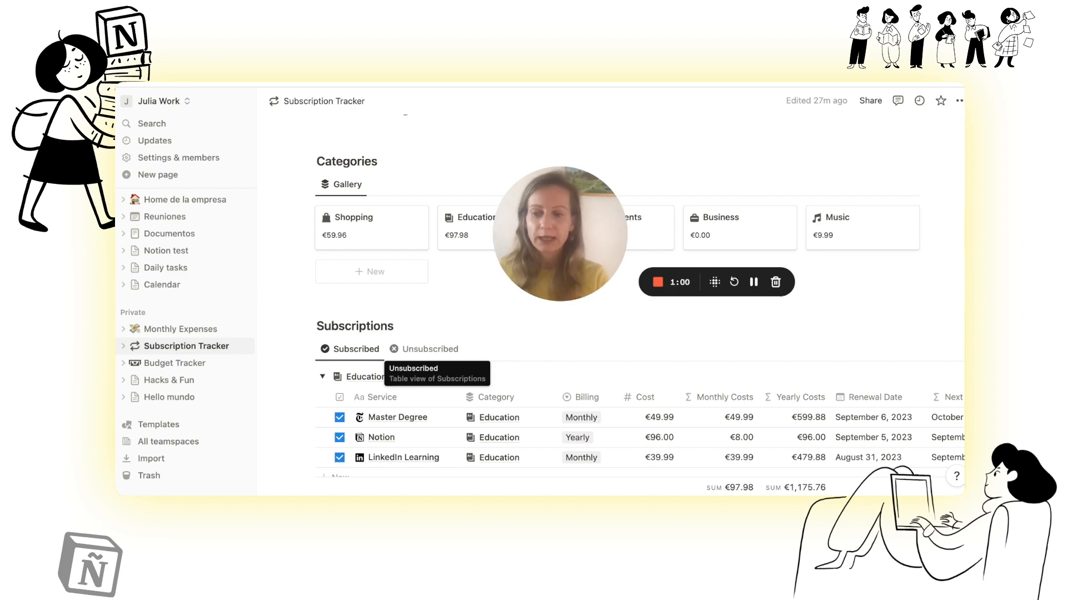
pyautogui.click(192, 368)
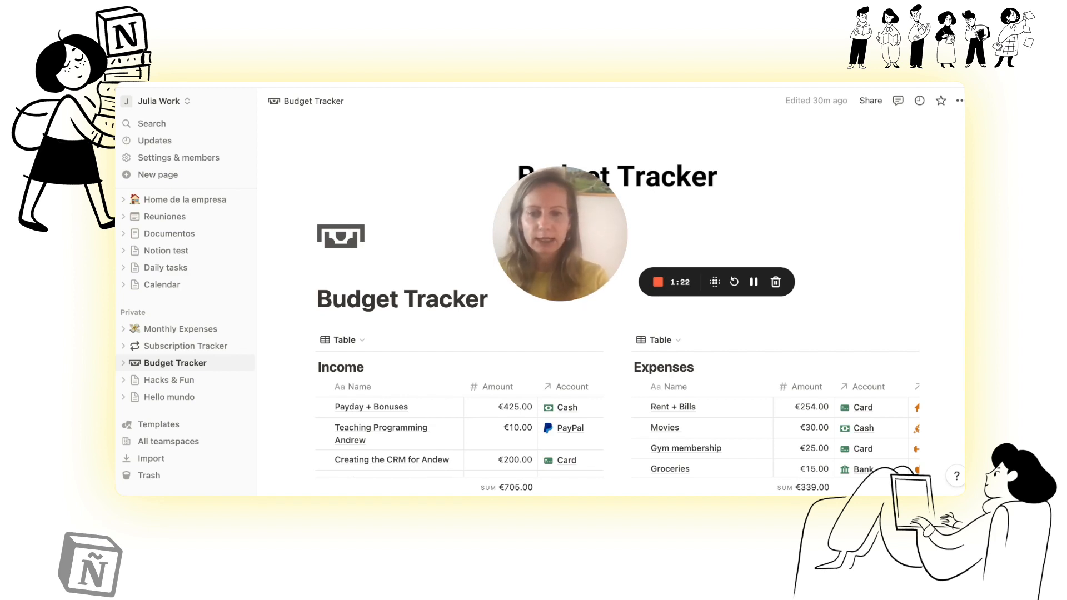
pyautogui.click(186, 330)
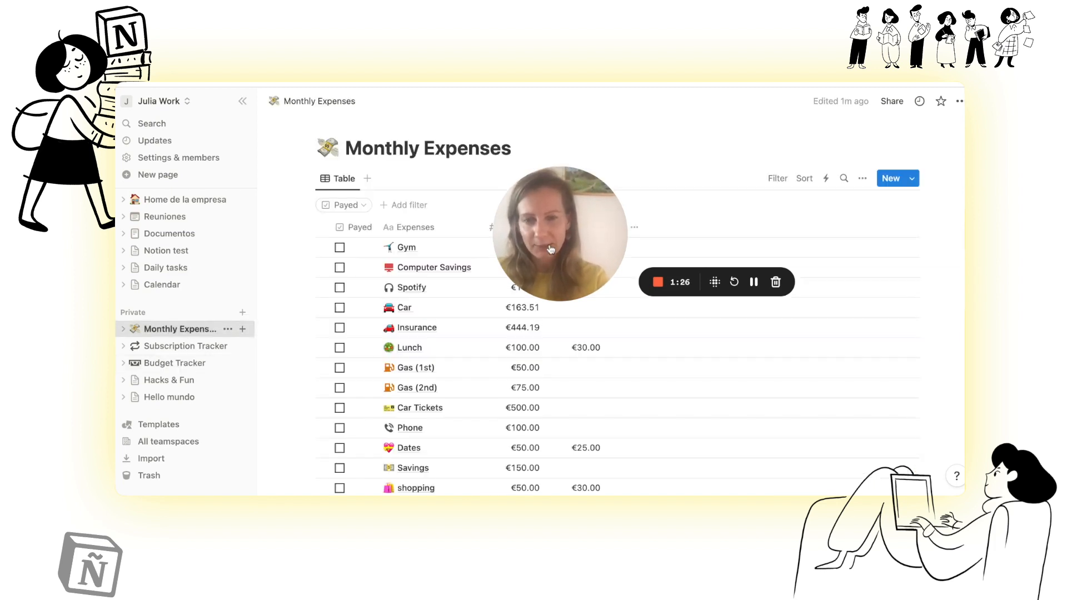
pyautogui.moveTo(550, 249); pyautogui.dragTo(190, 349)
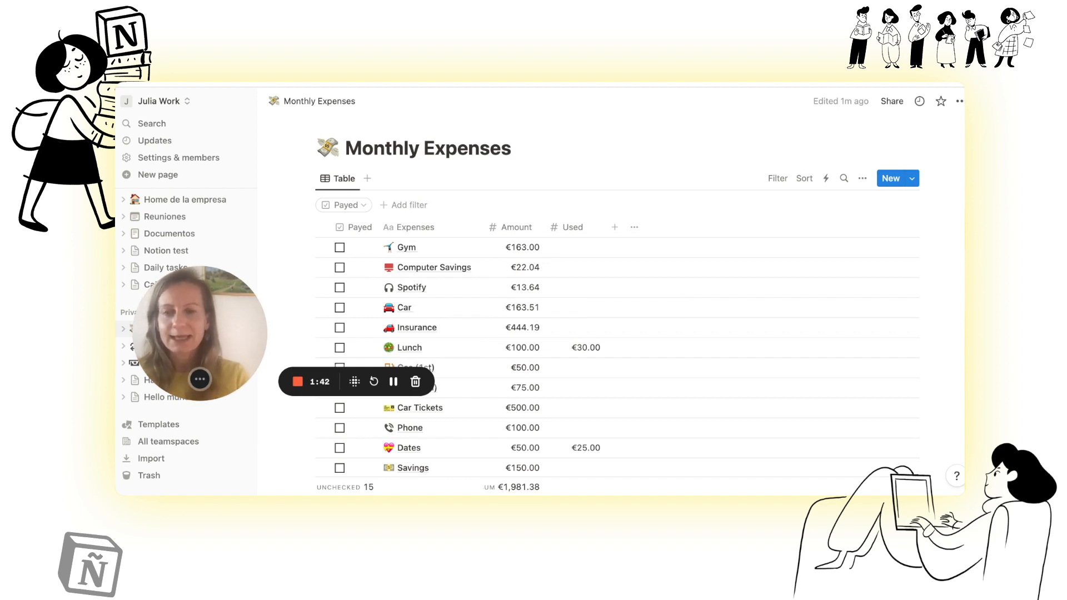
pyautogui.moveTo(200, 333); pyautogui.dragTo(210, 408)
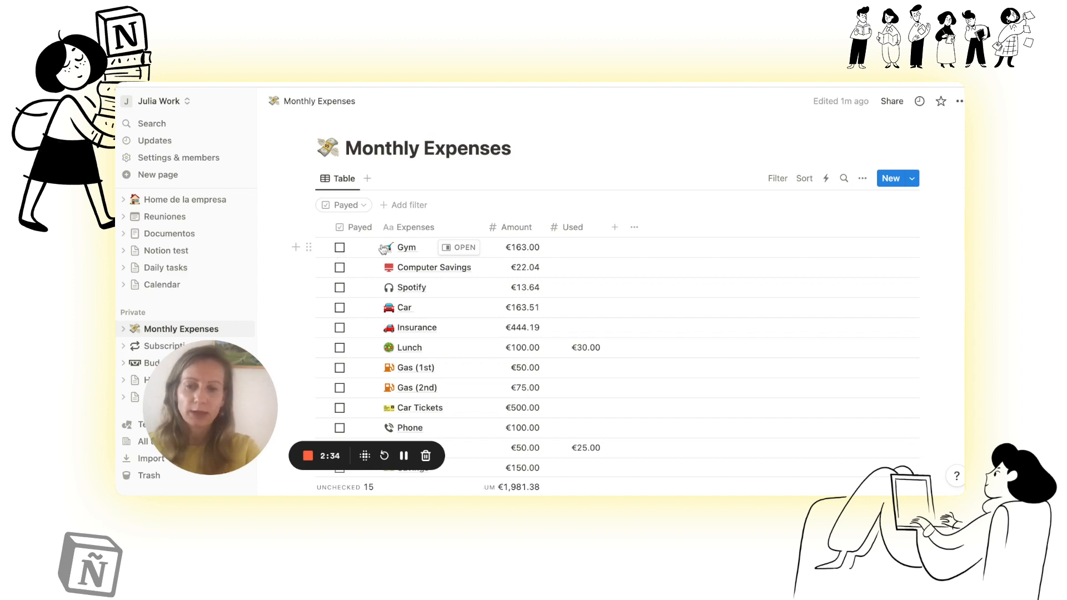
# Step: Review the property settings of the Expenses column and the list of properties shown in the table
pyautogui.click(457, 235)
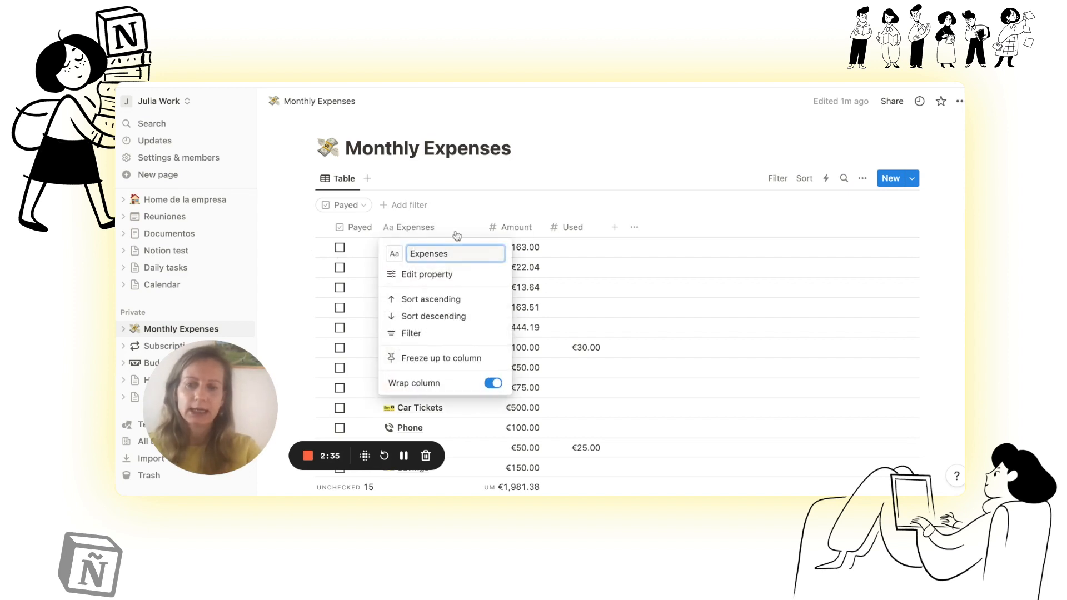
pyautogui.click(443, 275)
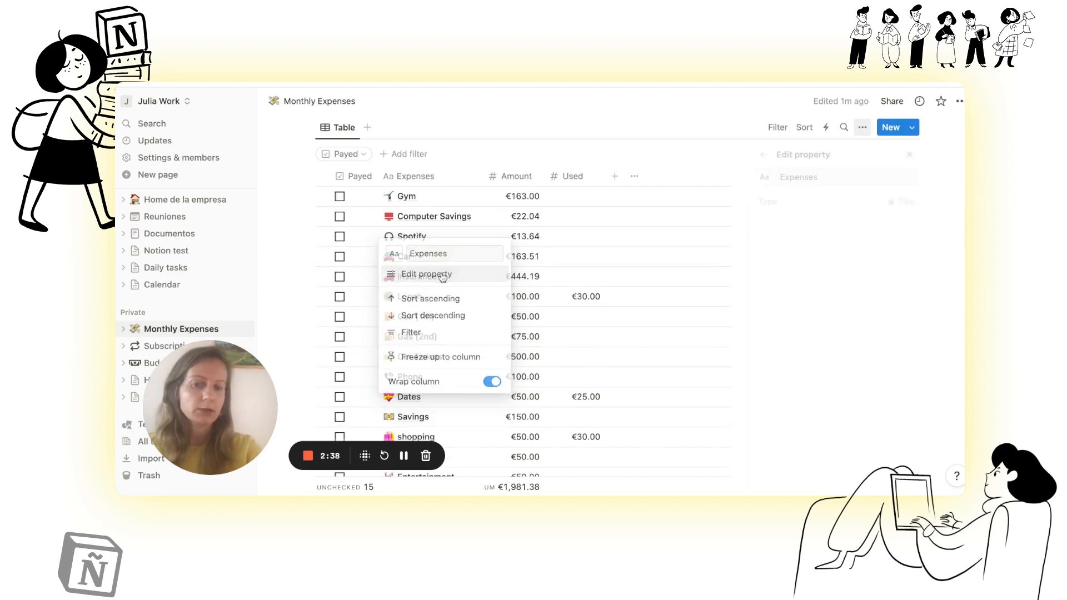
pyautogui.click(759, 156)
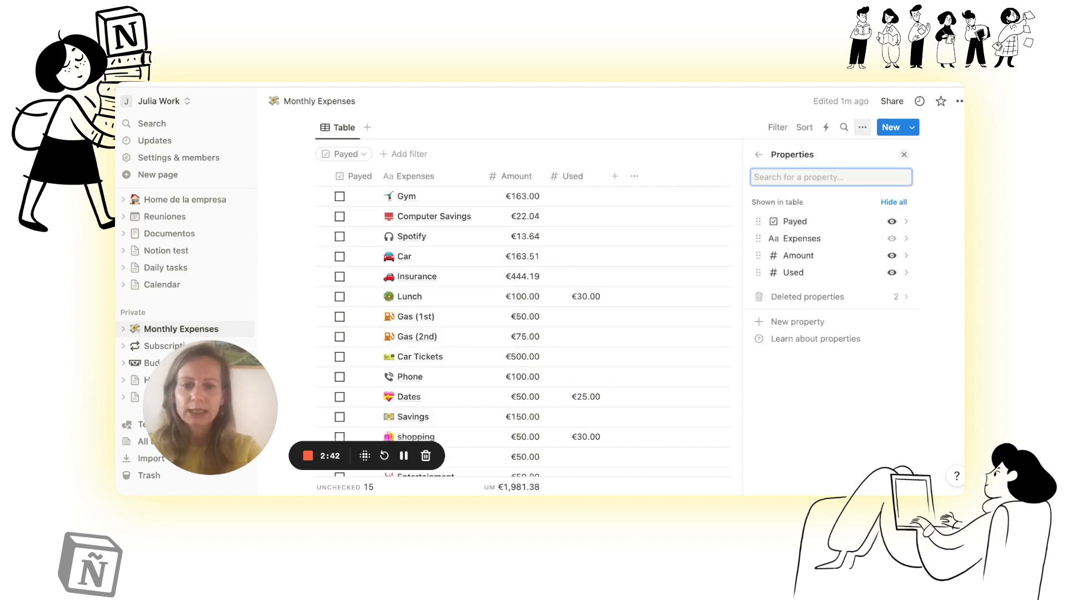
pyautogui.click(585, 147)
# Step: Display the Amount property as a ring and set its number format to US Dollar
pyautogui.click(528, 179)
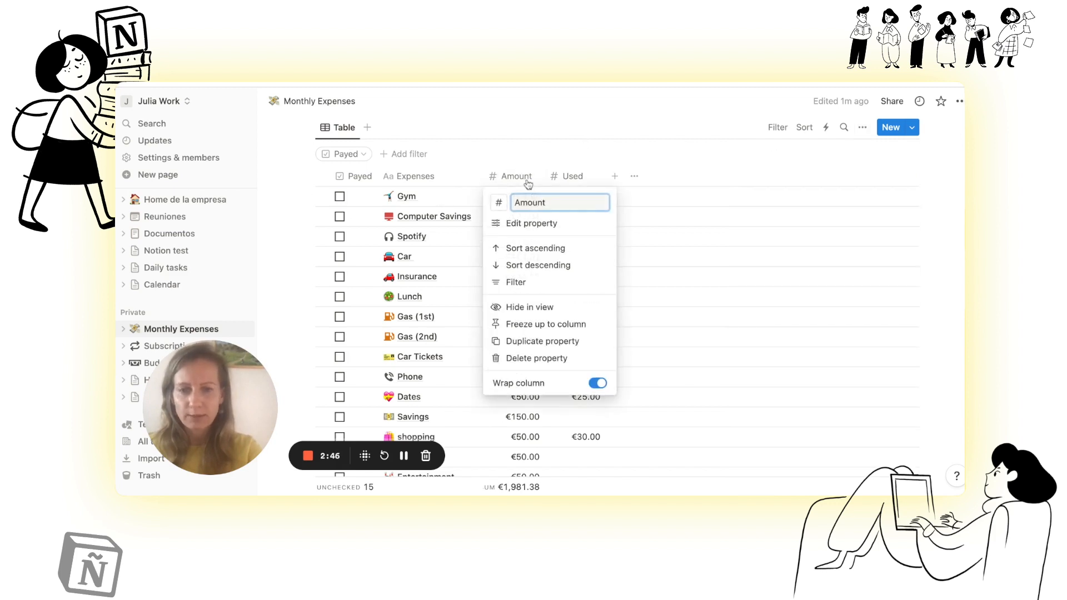
pyautogui.click(528, 228)
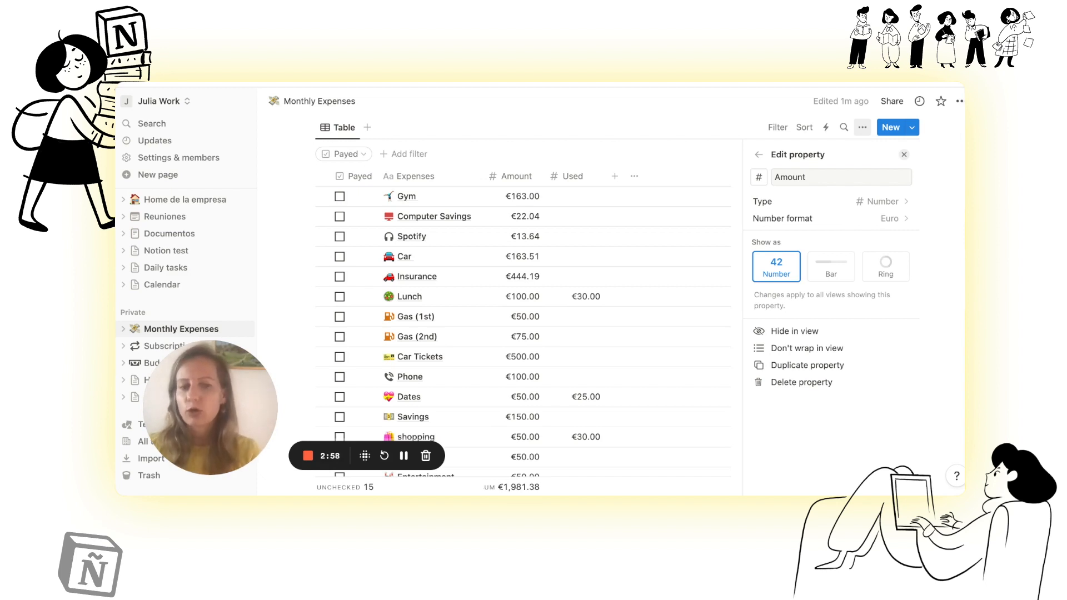
pyautogui.click(832, 269)
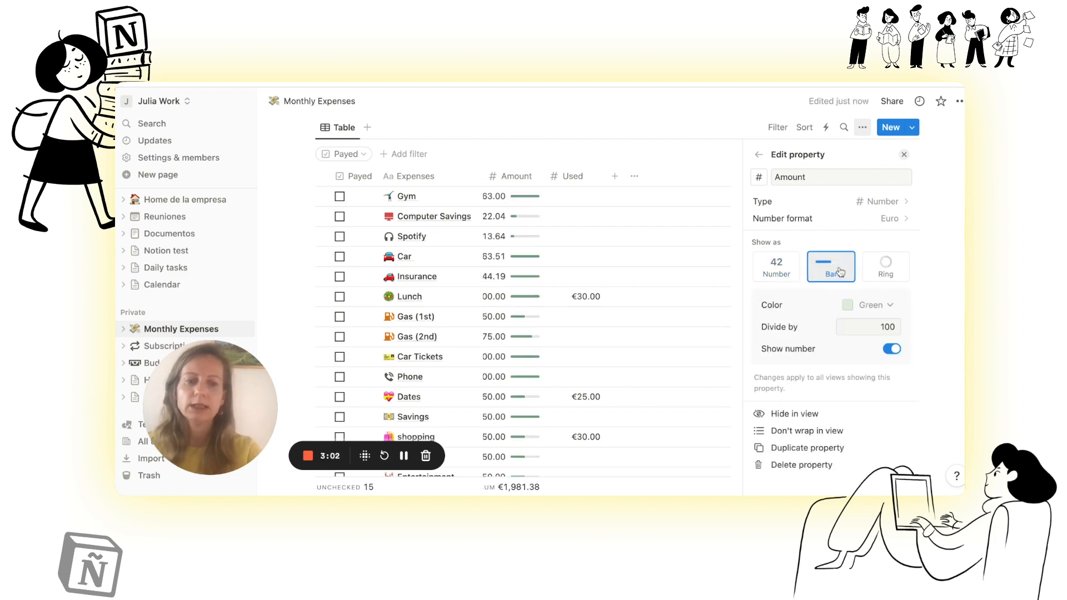
pyautogui.click(883, 271)
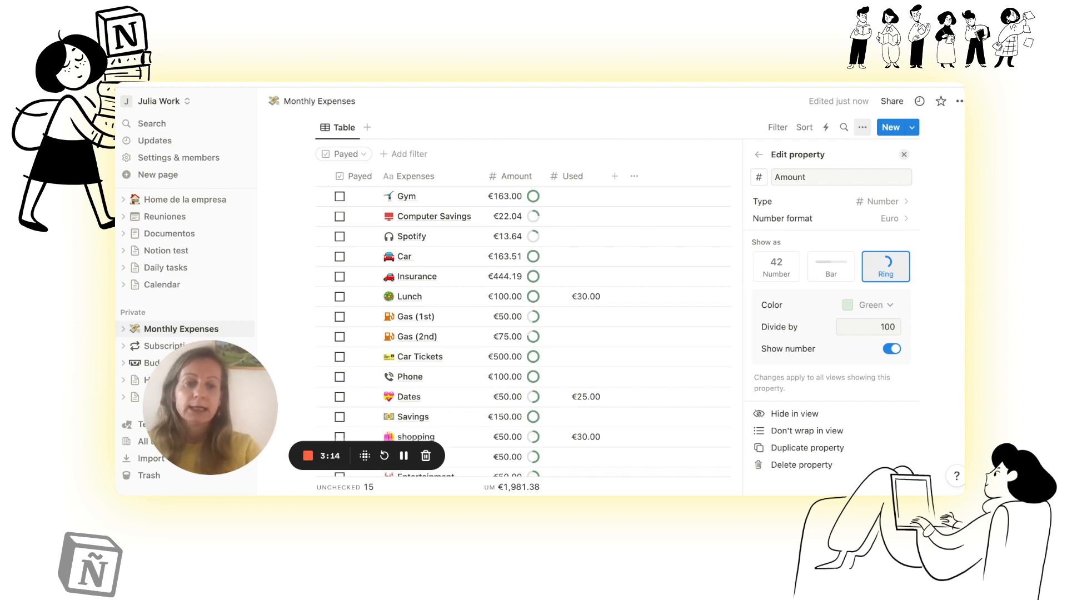
pyautogui.click(837, 228)
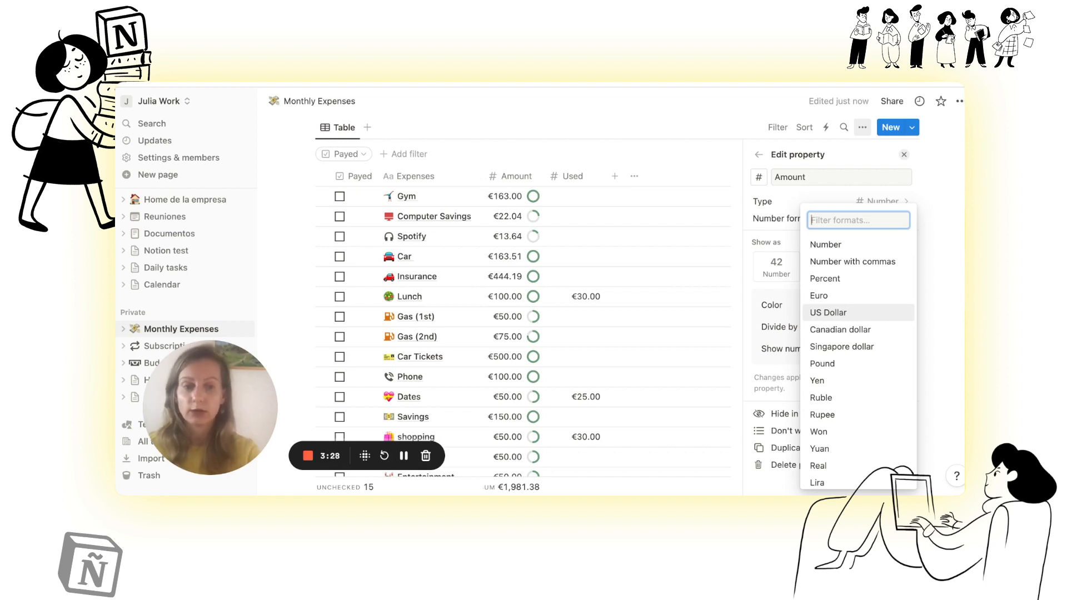
pyautogui.click(858, 313)
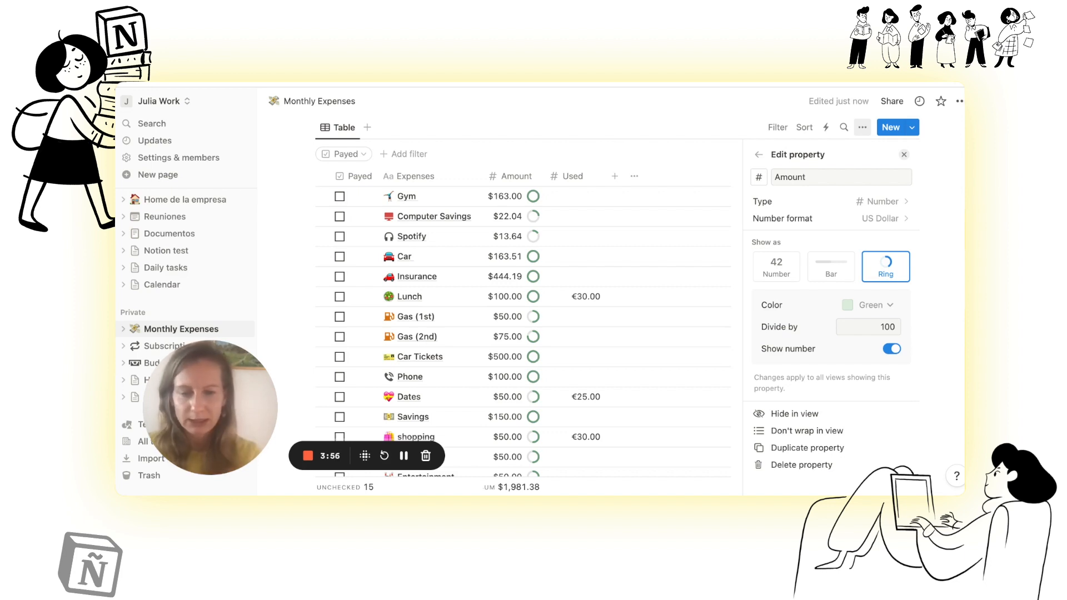
pyautogui.click(759, 156)
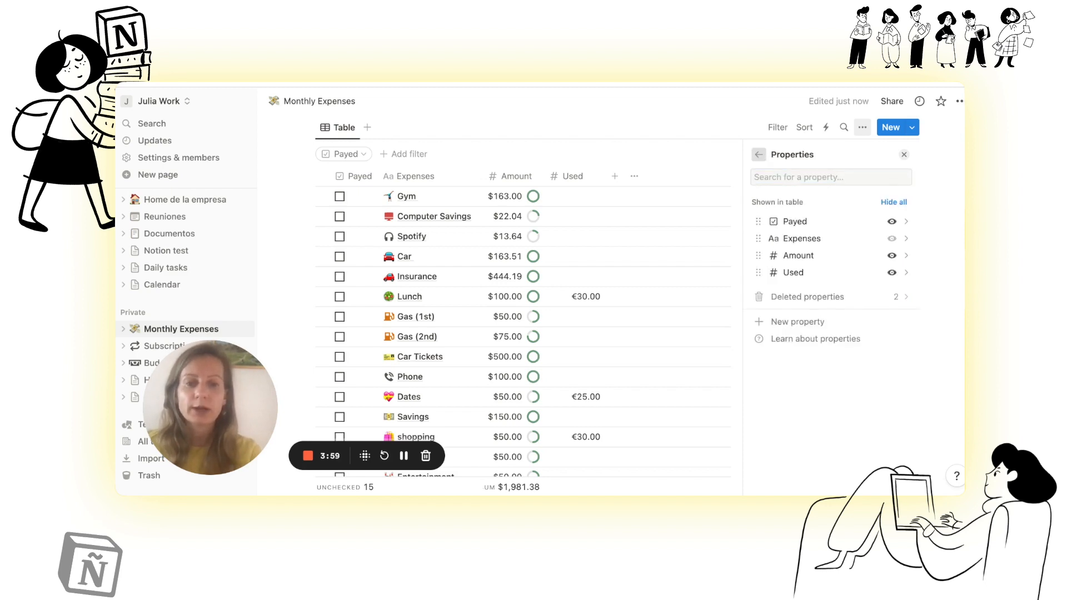
pyautogui.click(760, 157)
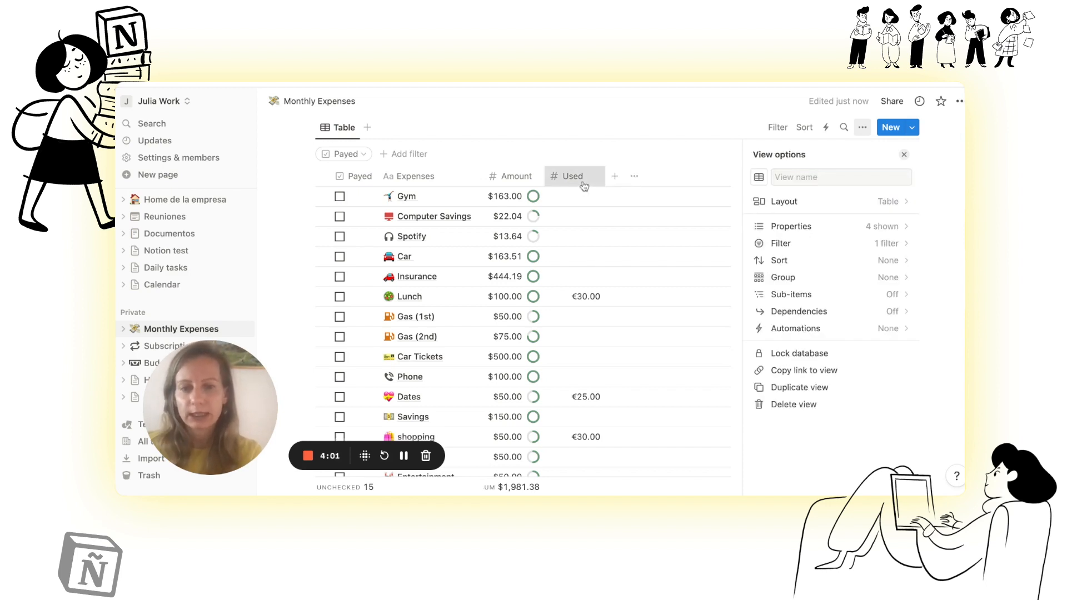
# Step: Check the type, number format and display settings of the Used property
pyautogui.click(584, 186)
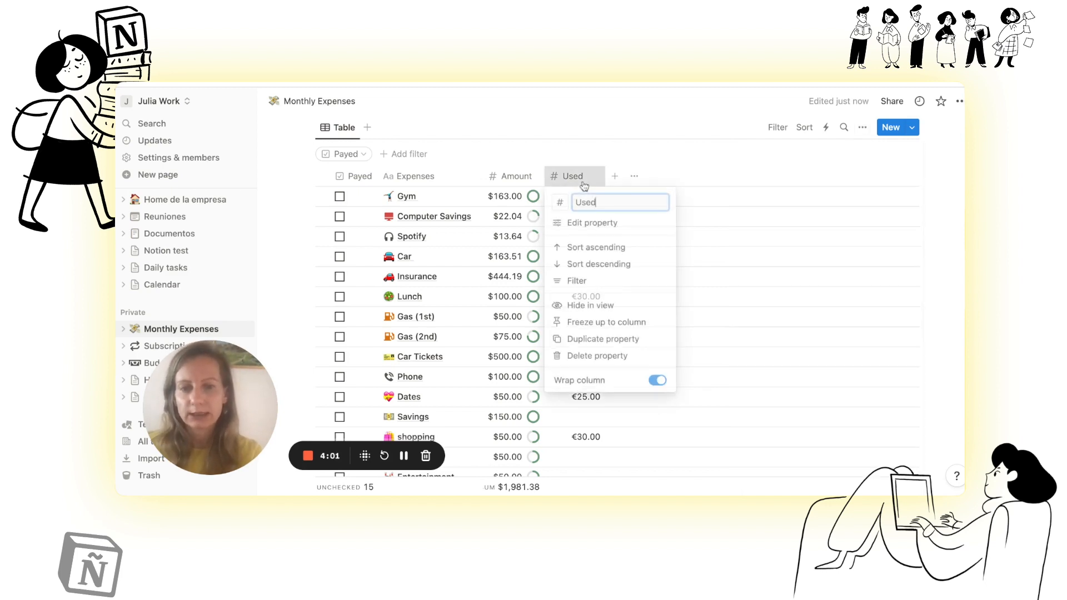
pyautogui.click(587, 225)
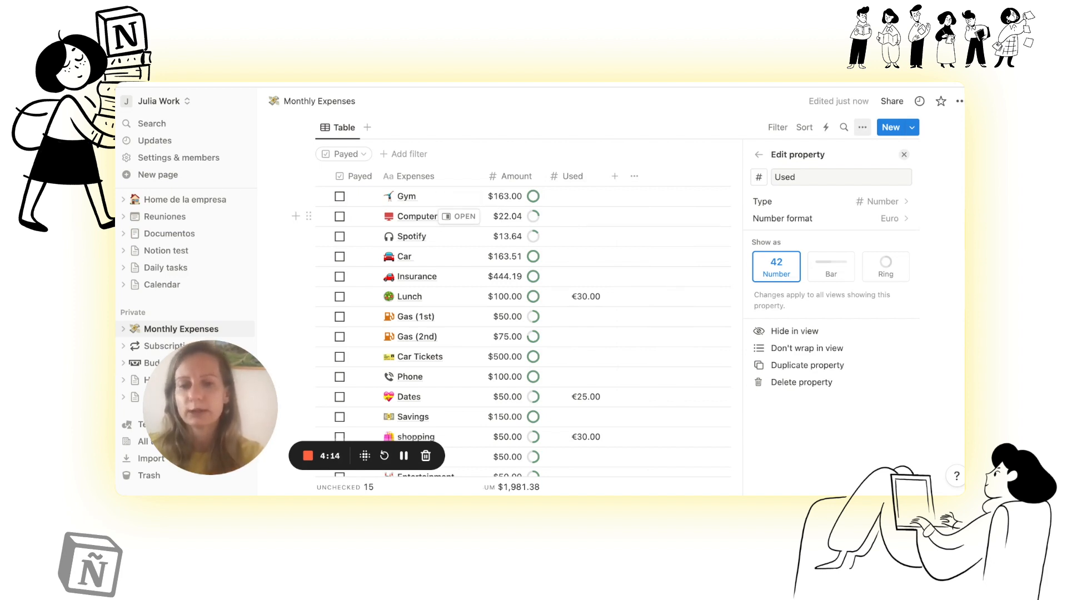
pyautogui.click(675, 134)
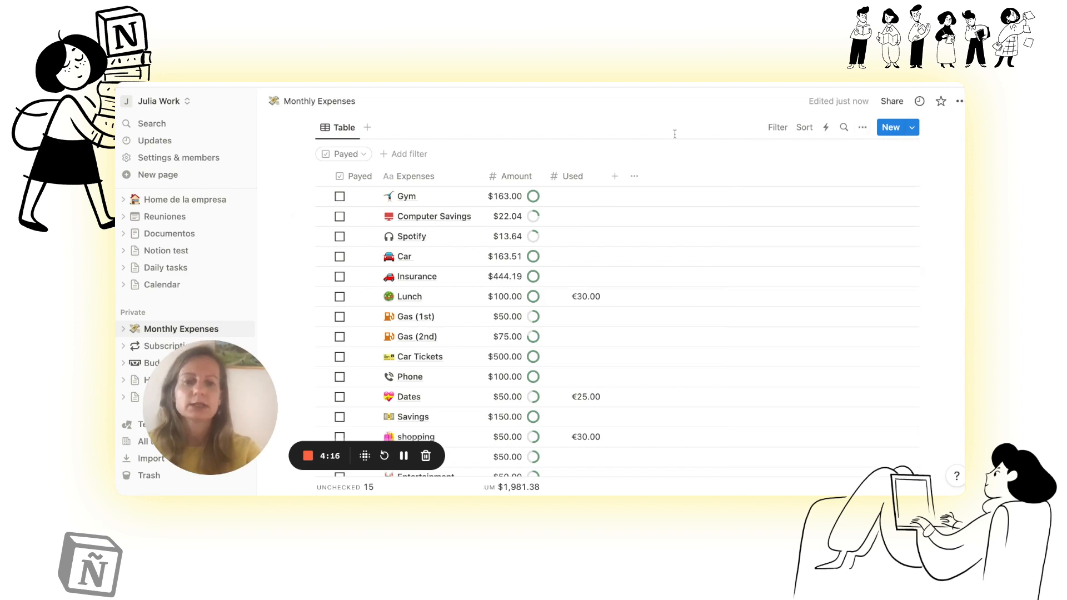
# Step: Add a new Formula property named "Resultado" to the Monthly Expenses table
pyautogui.scroll(-1, 599, 331)
pyautogui.scroll(-1, 598, 332)
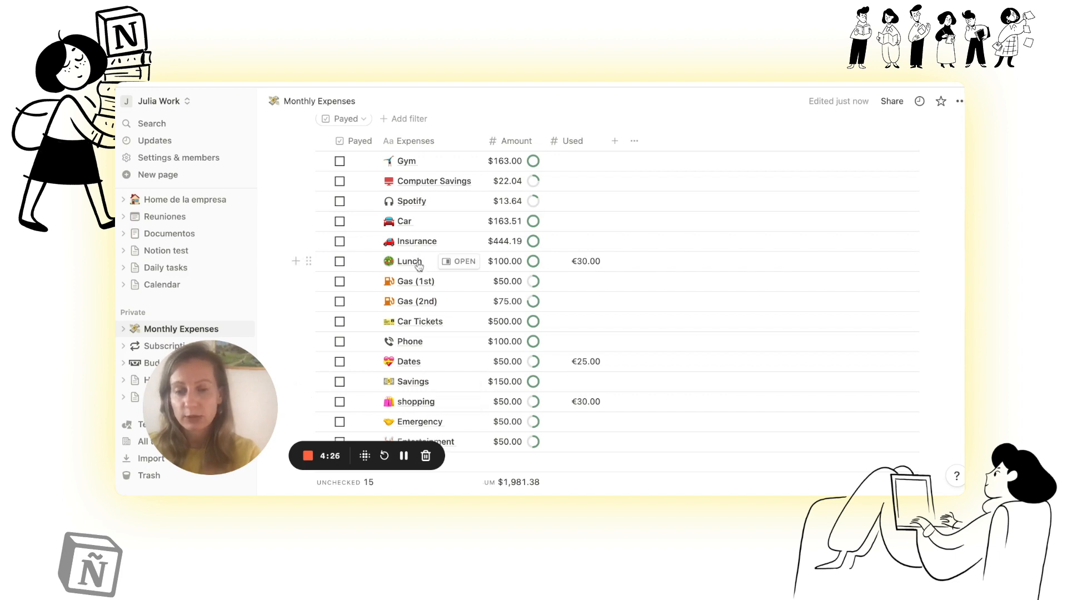
pyautogui.scroll(-1, 418, 268)
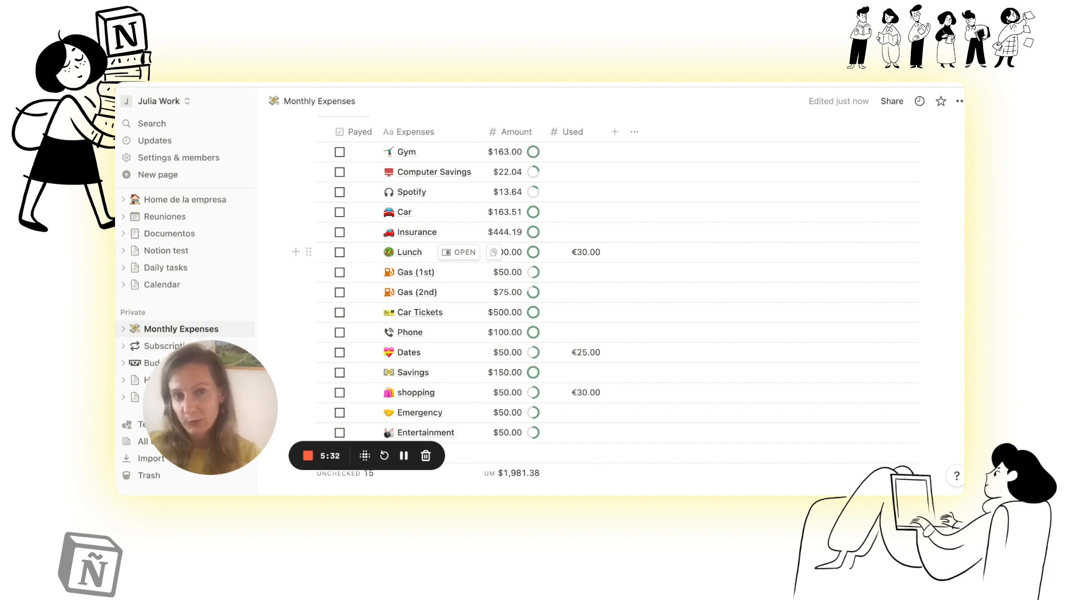
pyautogui.click(616, 139)
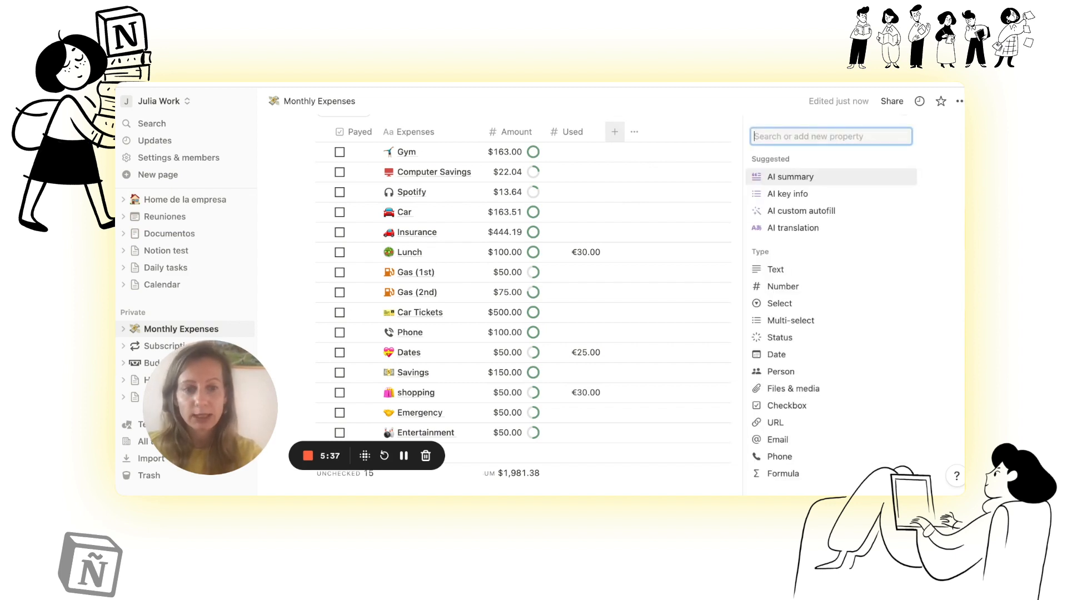
pyautogui.scroll(-2, 775, 361)
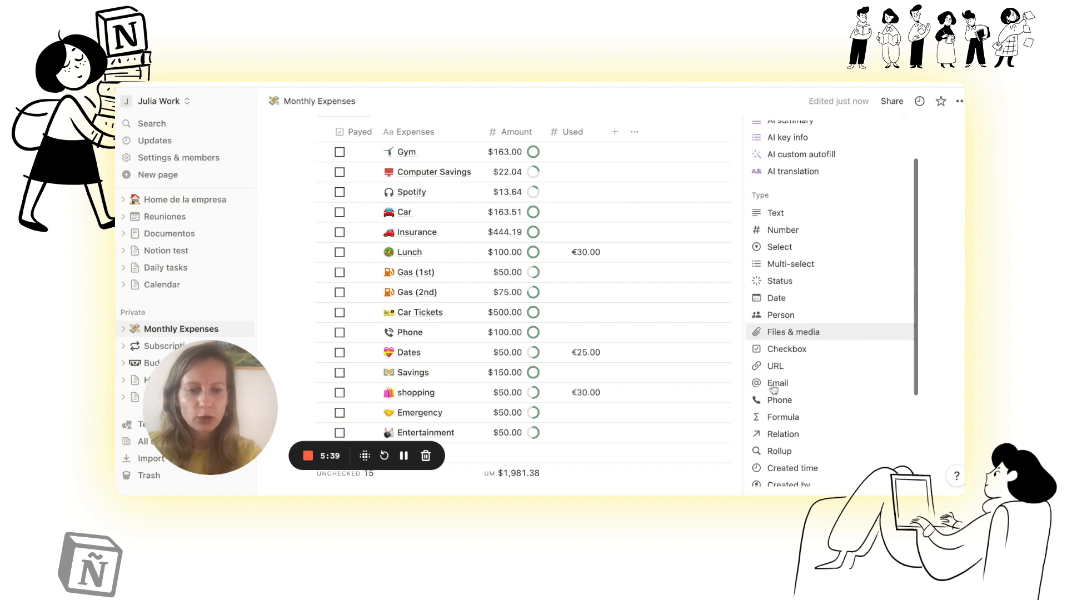
pyautogui.click(780, 418)
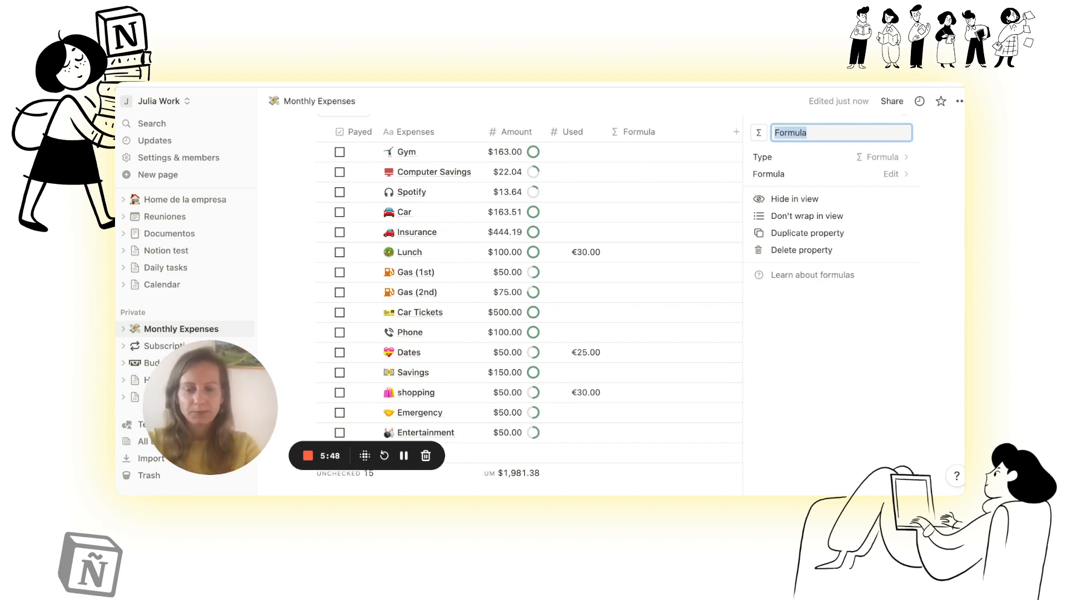
pyautogui.write('Res')
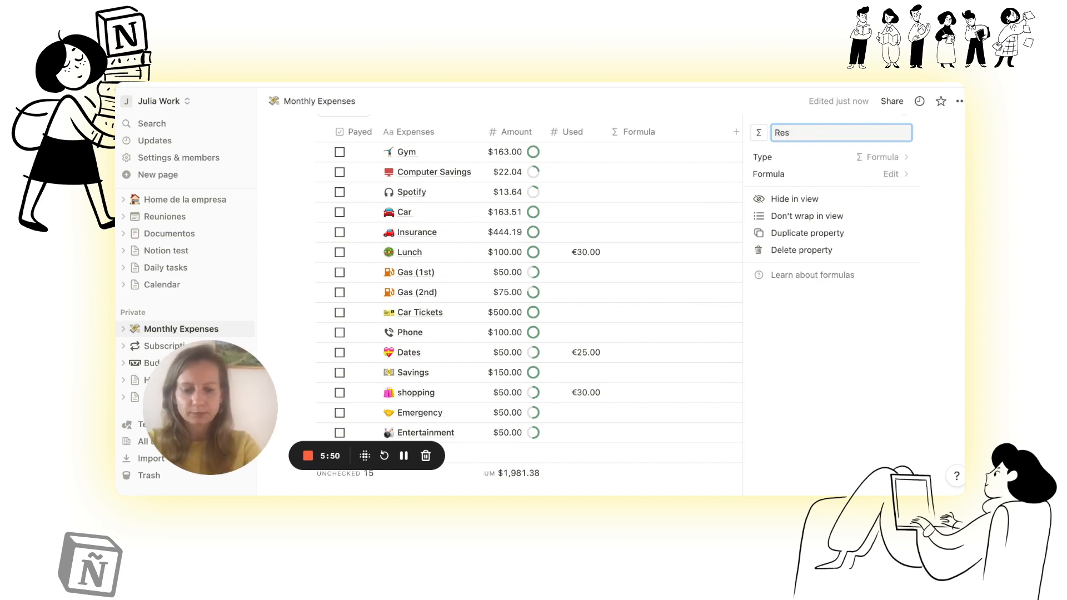
pyautogui.write('ultado')
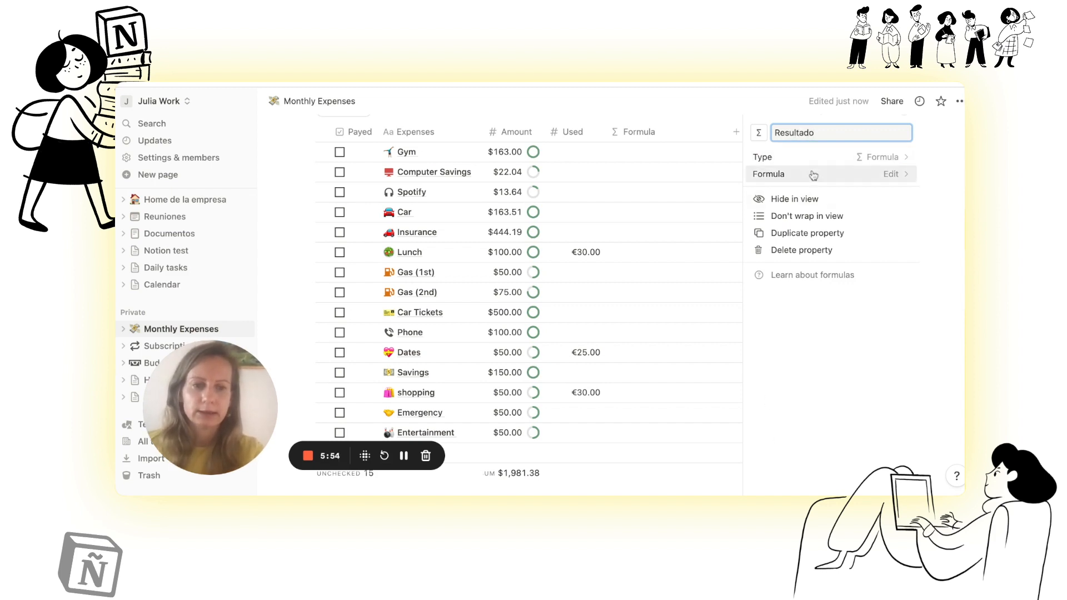
pyautogui.press('Return')
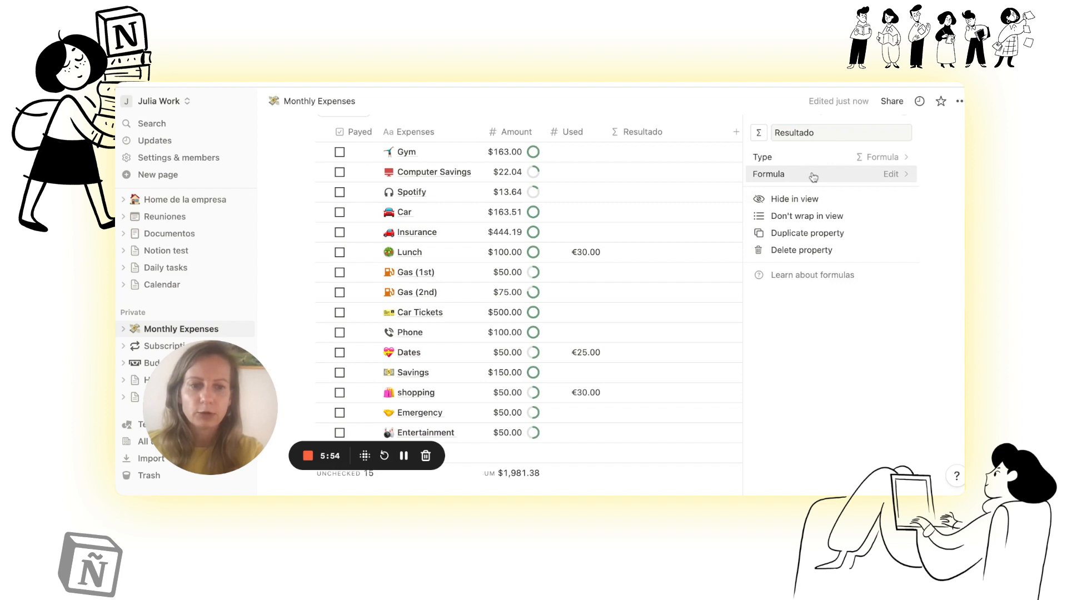
# Step: Define the Resultado formula as subtract(Amount,Used) and save it
pyautogui.click(813, 176)
pyautogui.press('Escape')
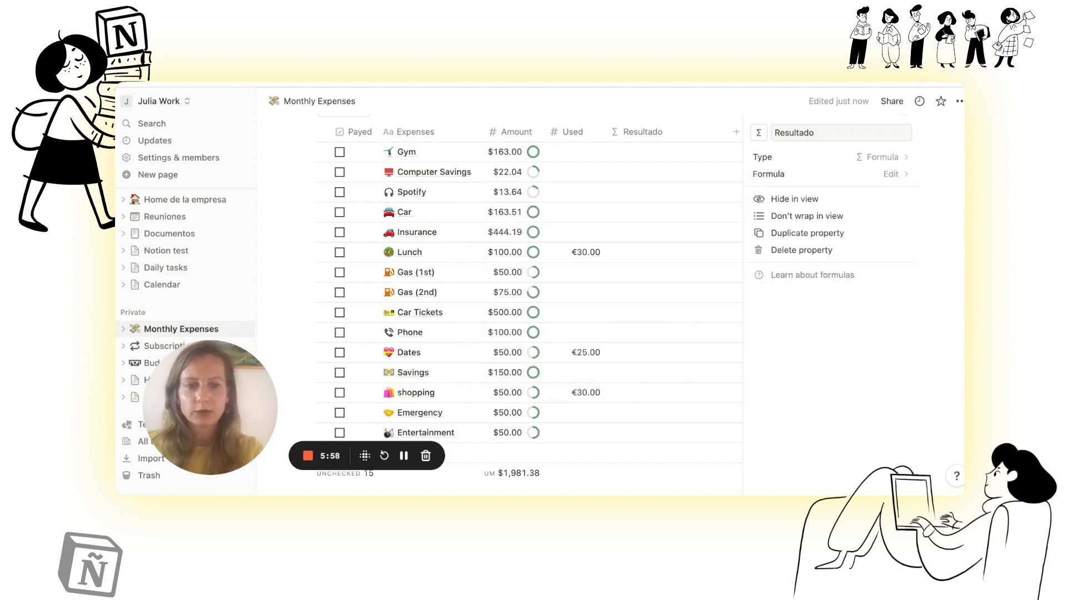
pyautogui.click(813, 174)
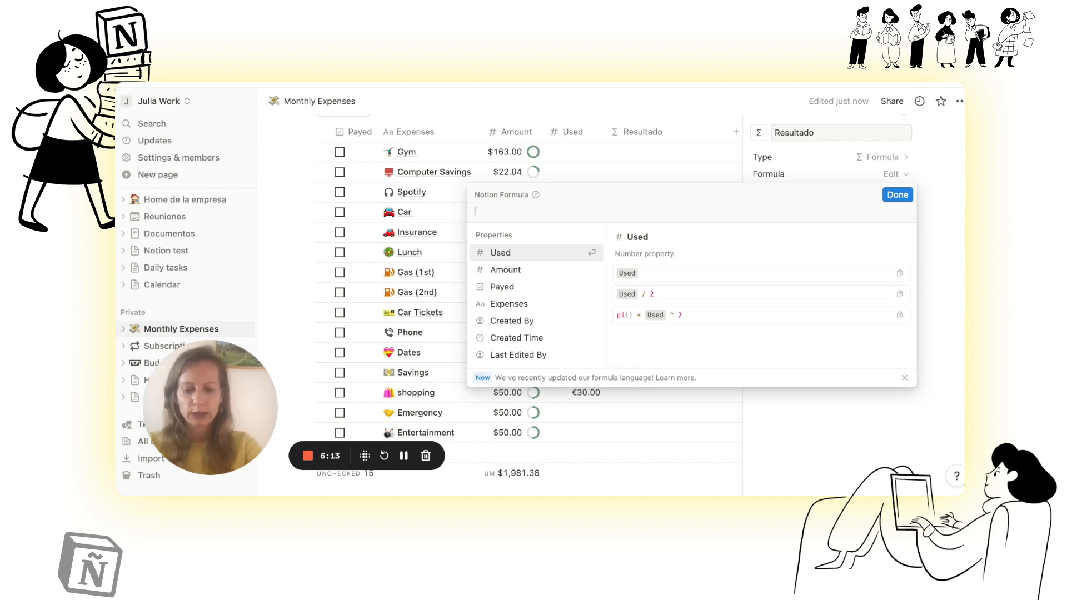
pyautogui.write('su')
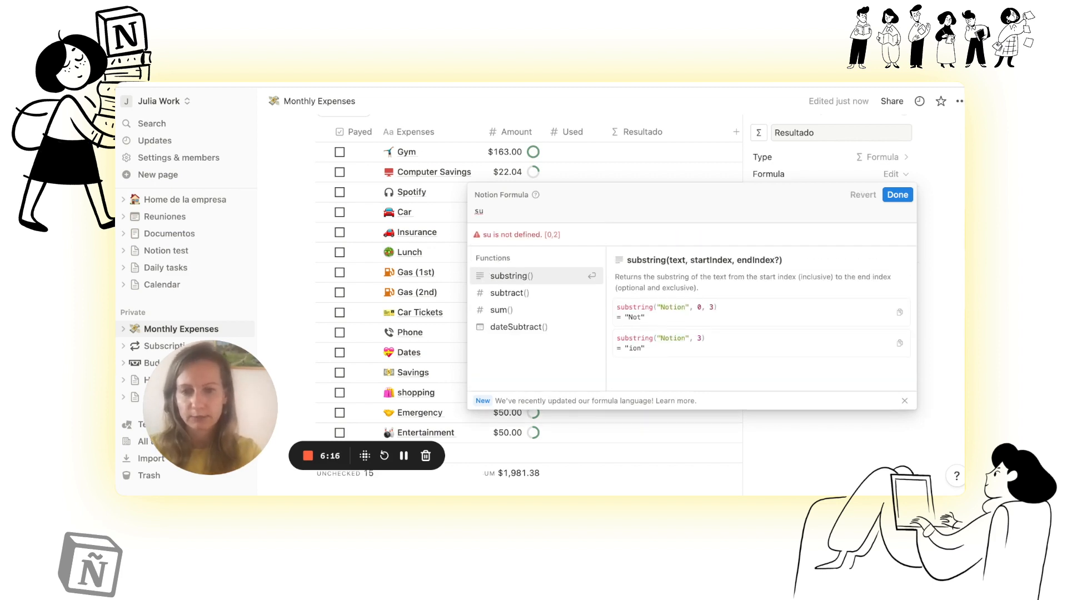
pyautogui.click(512, 293)
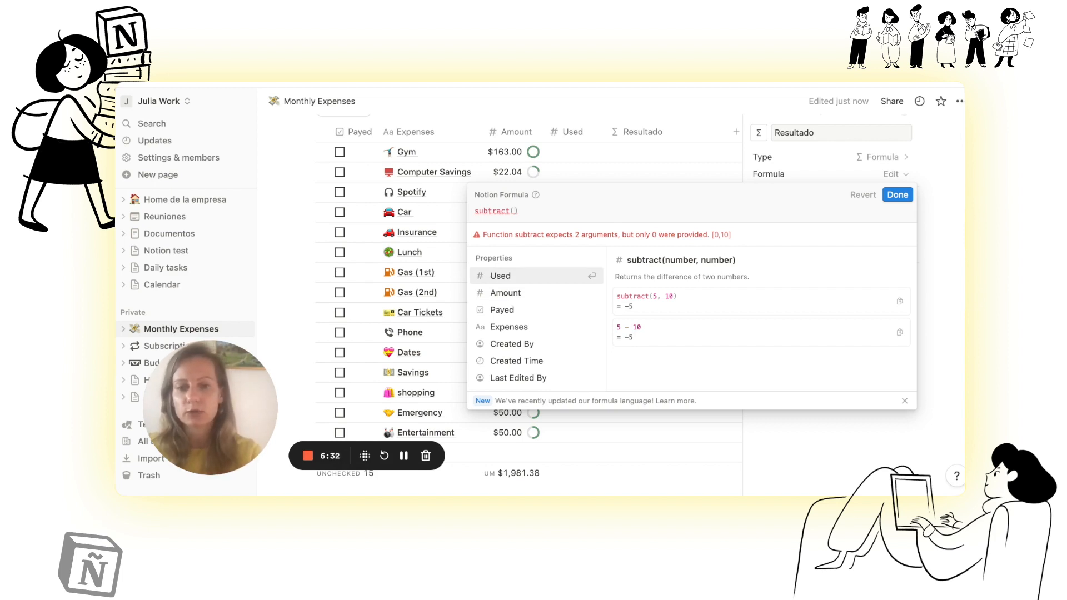
pyautogui.click(506, 293)
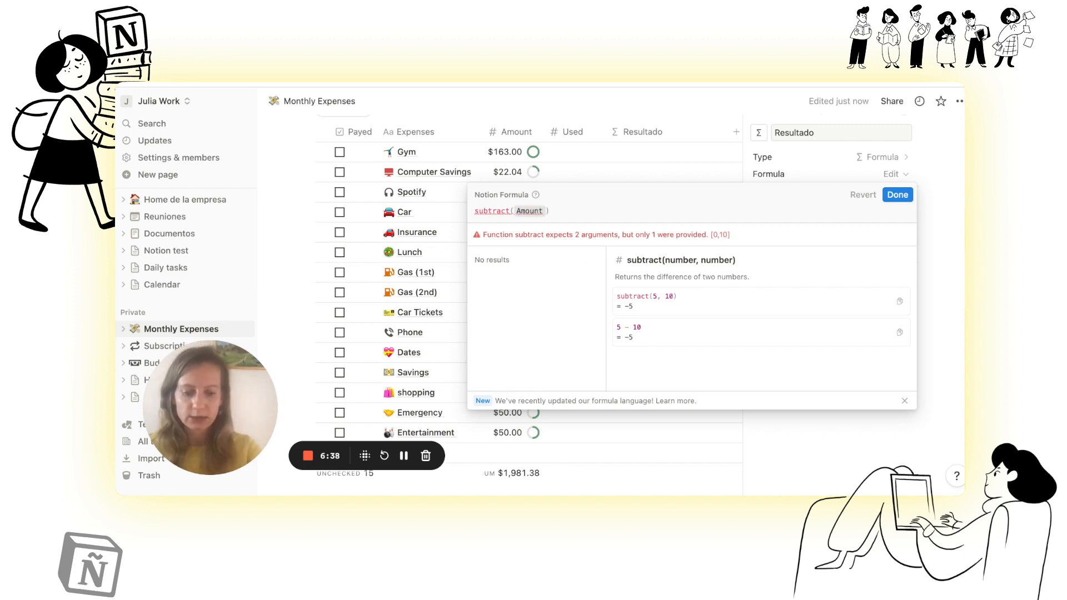
pyautogui.write(',')
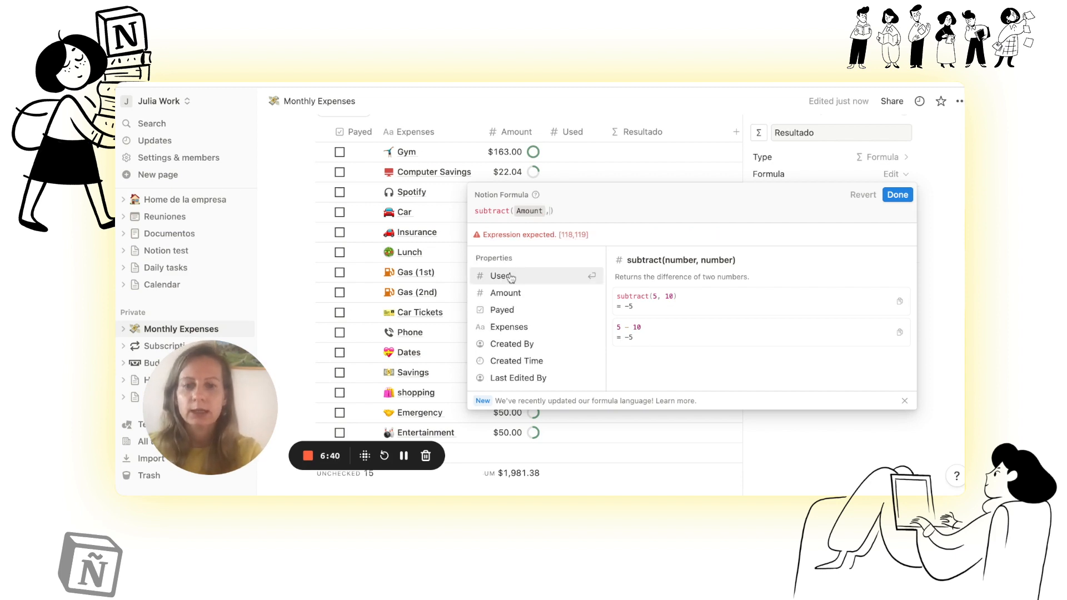
pyautogui.click(509, 275)
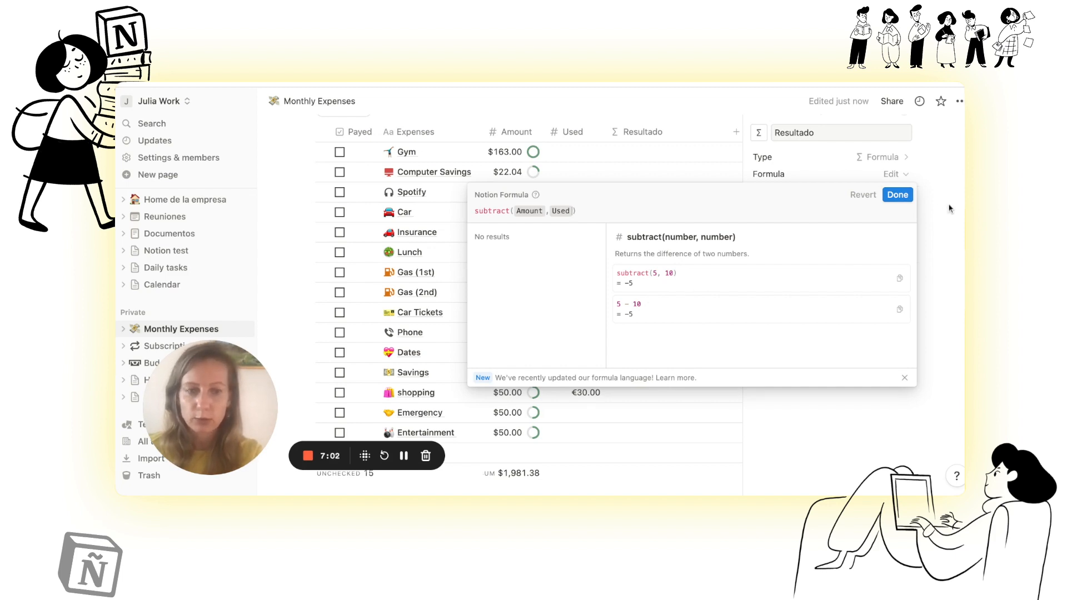
pyautogui.click(899, 198)
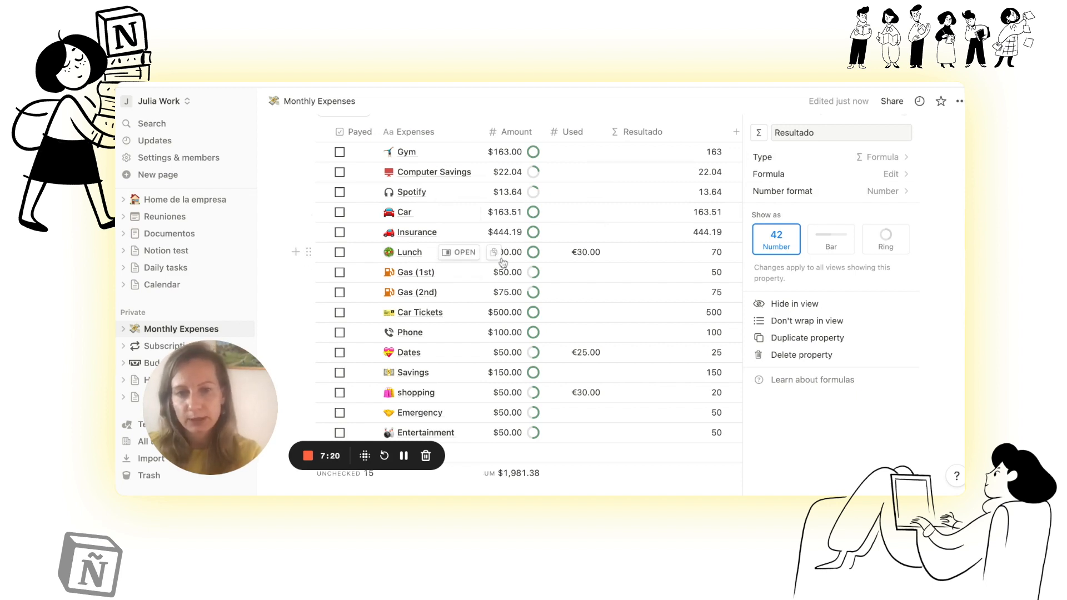
# Step: Set the number format of the Amount property to Euro
pyautogui.click(516, 134)
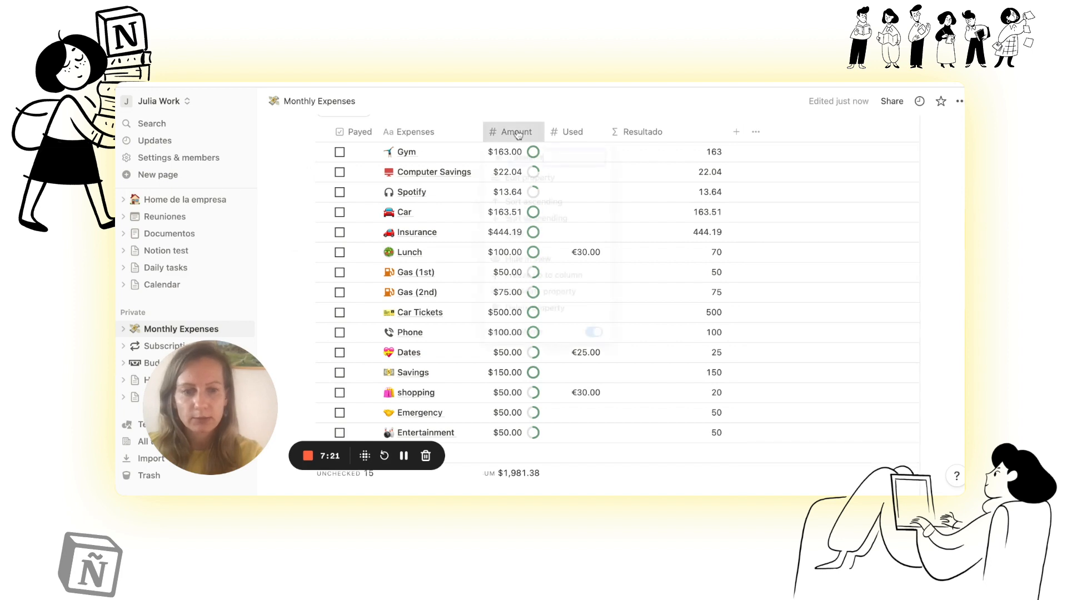
pyautogui.click(516, 134)
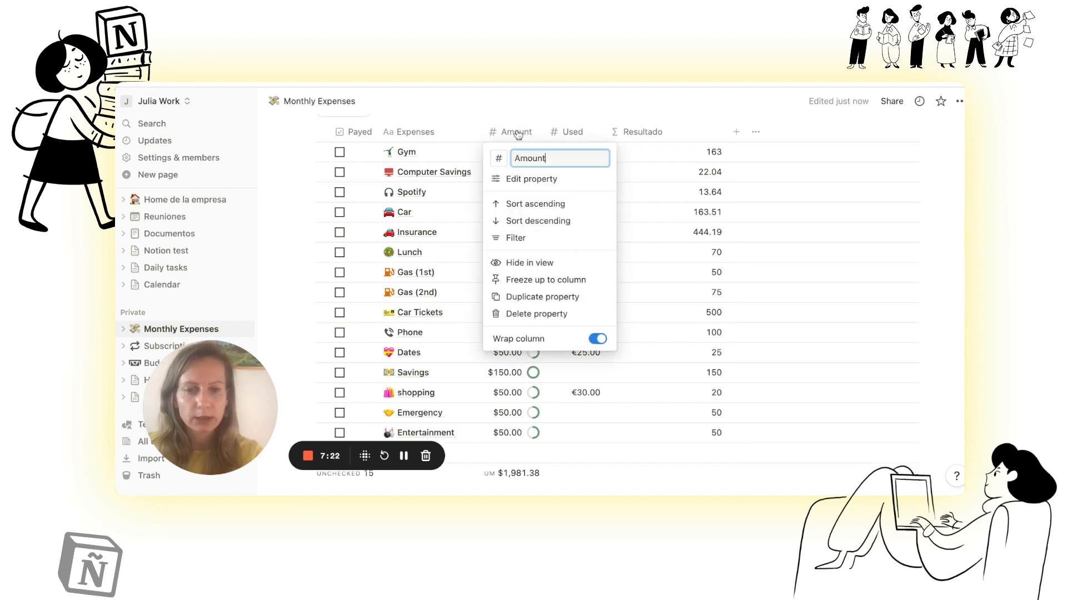
pyautogui.click(528, 179)
pyautogui.click(843, 219)
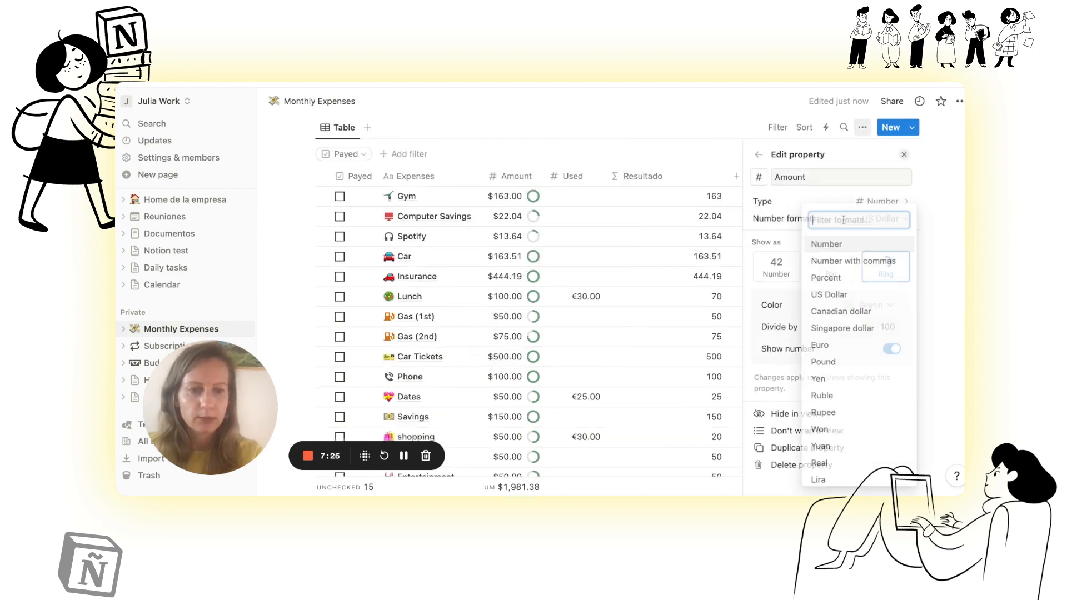
pyautogui.click(820, 347)
pyautogui.click(620, 144)
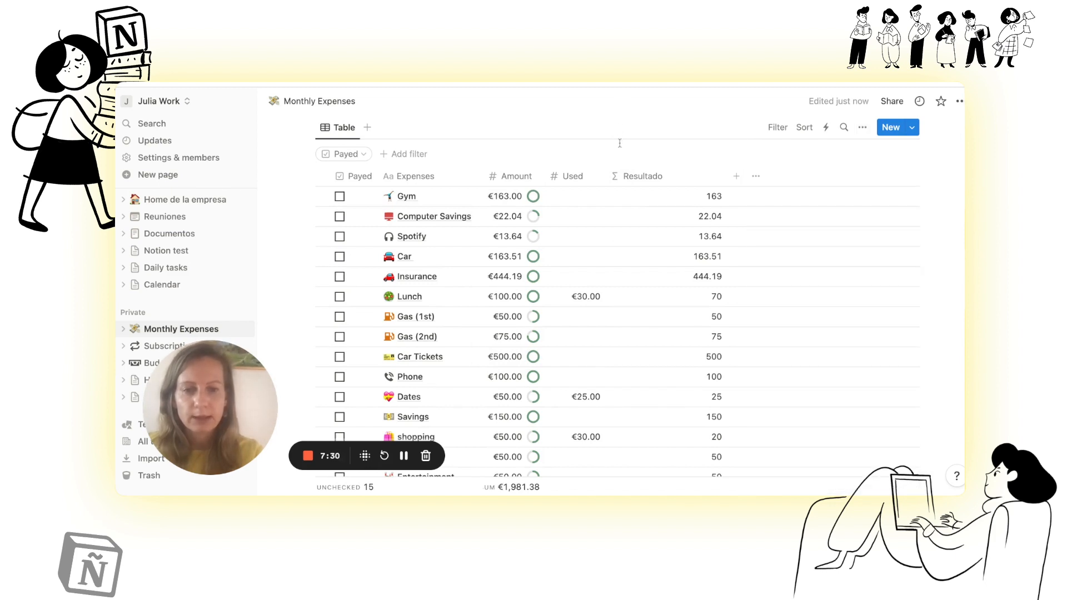
# Step: Review the Resultado values of the expenses and the sum below the Amount column
pyautogui.moveTo(532, 277)
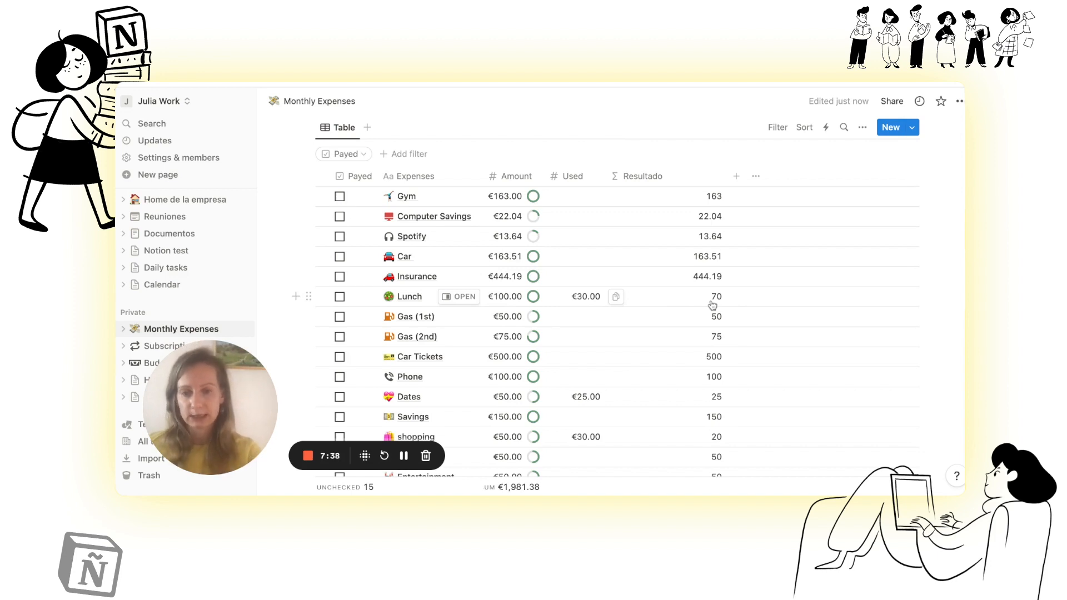
pyautogui.scroll(-3, 712, 305)
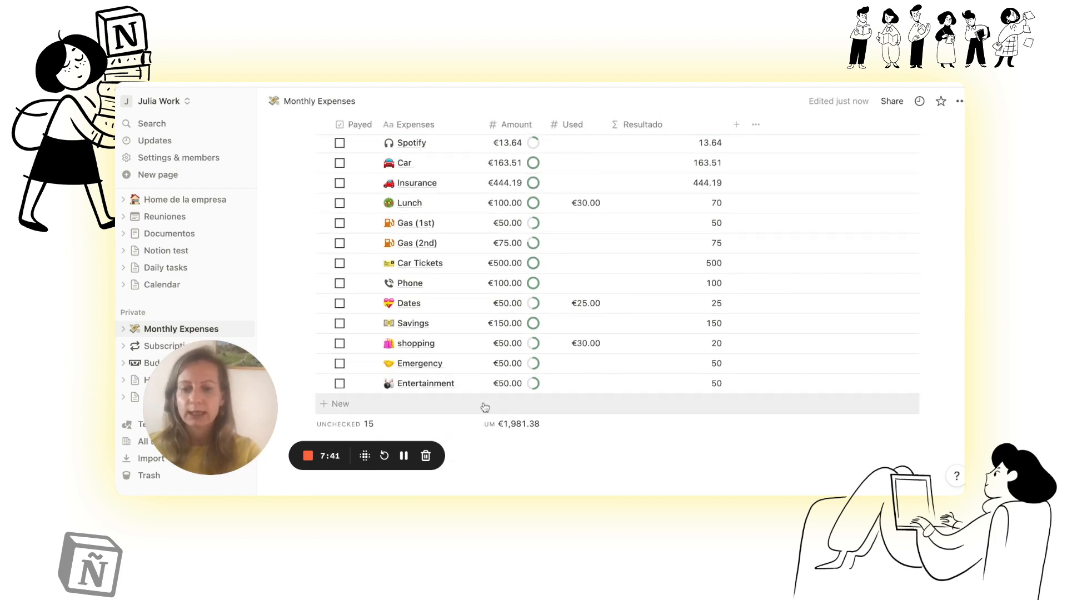
pyautogui.scroll(-1, 485, 407)
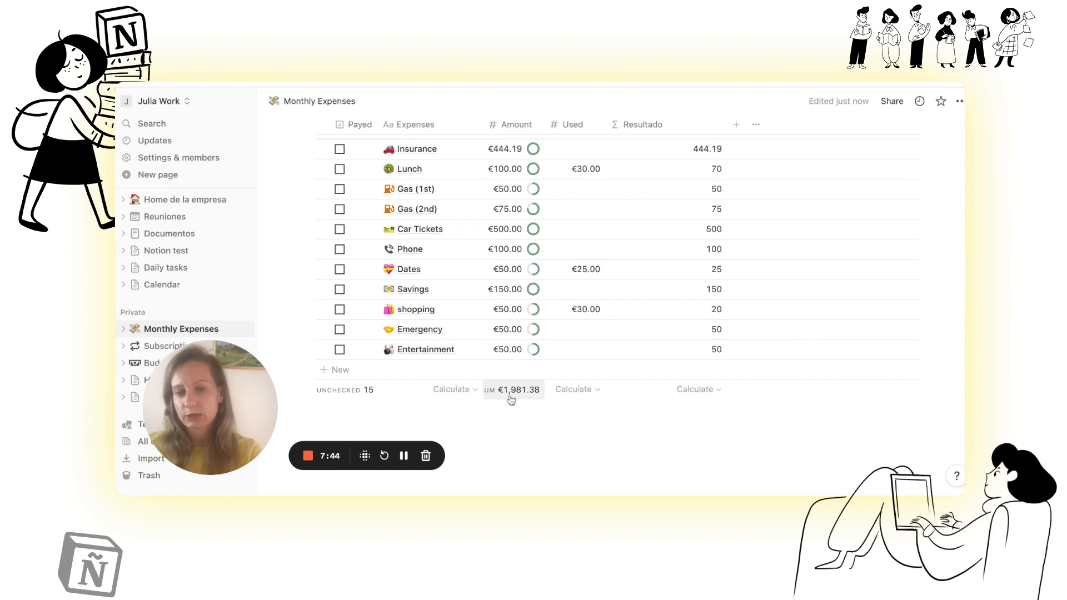
pyautogui.scroll(5, 510, 400)
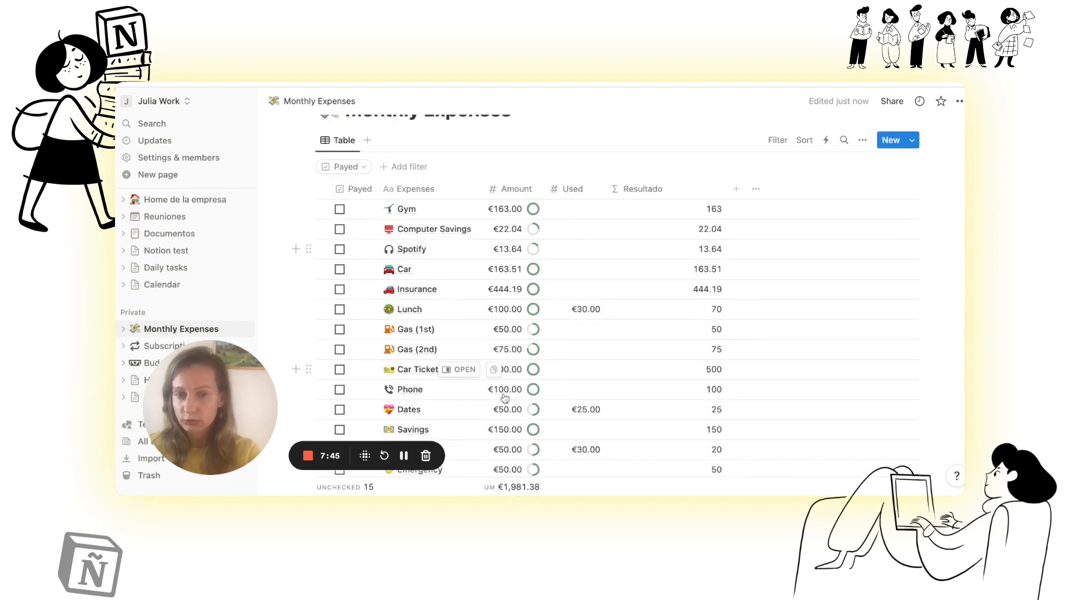
pyautogui.scroll(-4, 505, 397)
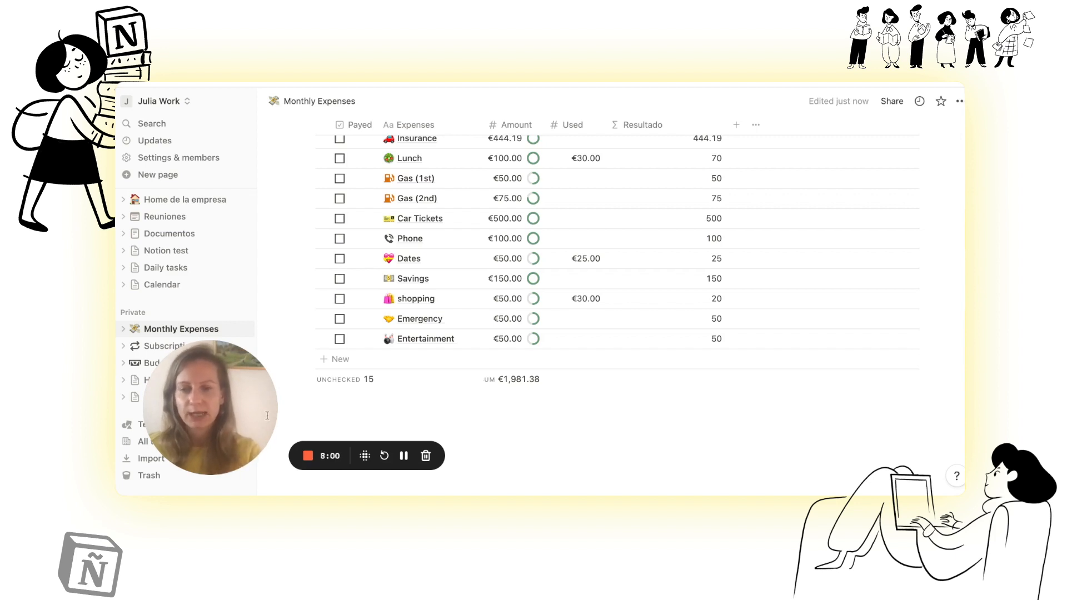
# Step: Open the Subscription Tracker page and bring its Categories gallery into view
pyautogui.moveTo(237, 424); pyautogui.dragTo(625, 399)
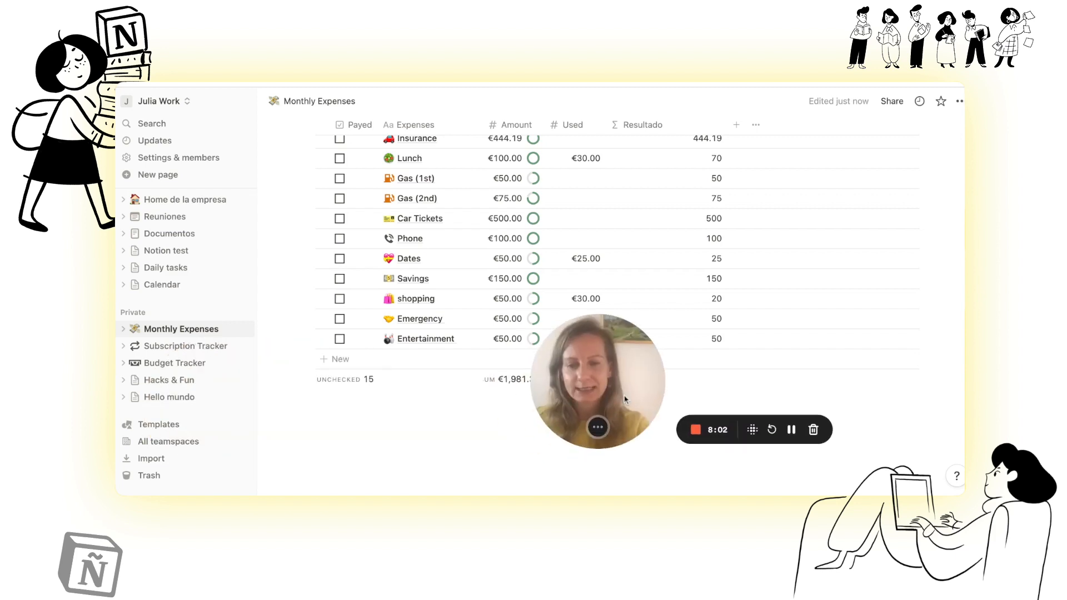
pyautogui.click(205, 352)
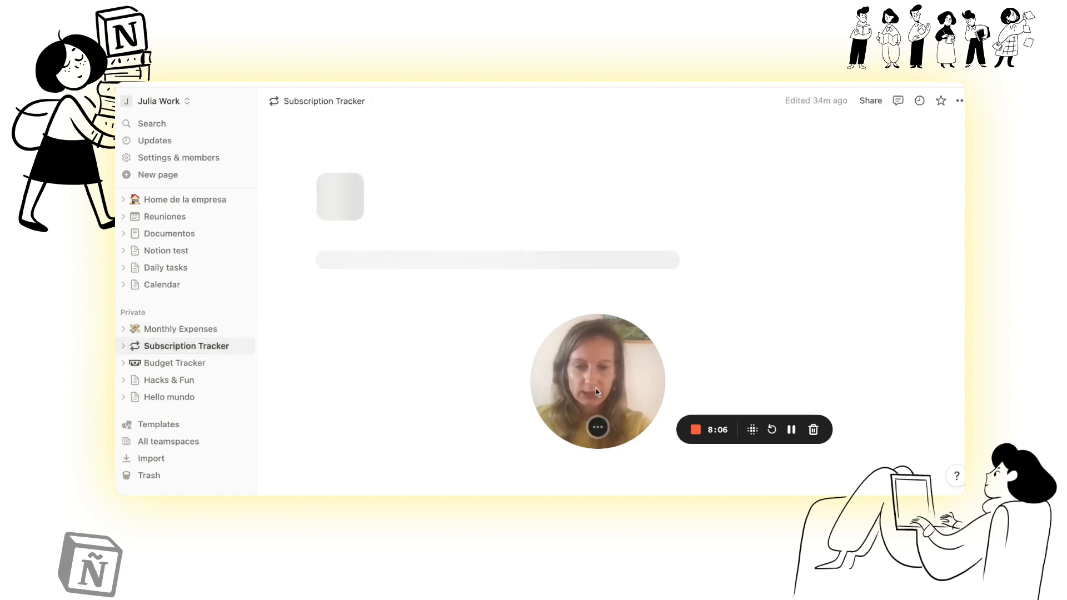
pyautogui.moveTo(596, 389); pyautogui.dragTo(240, 256)
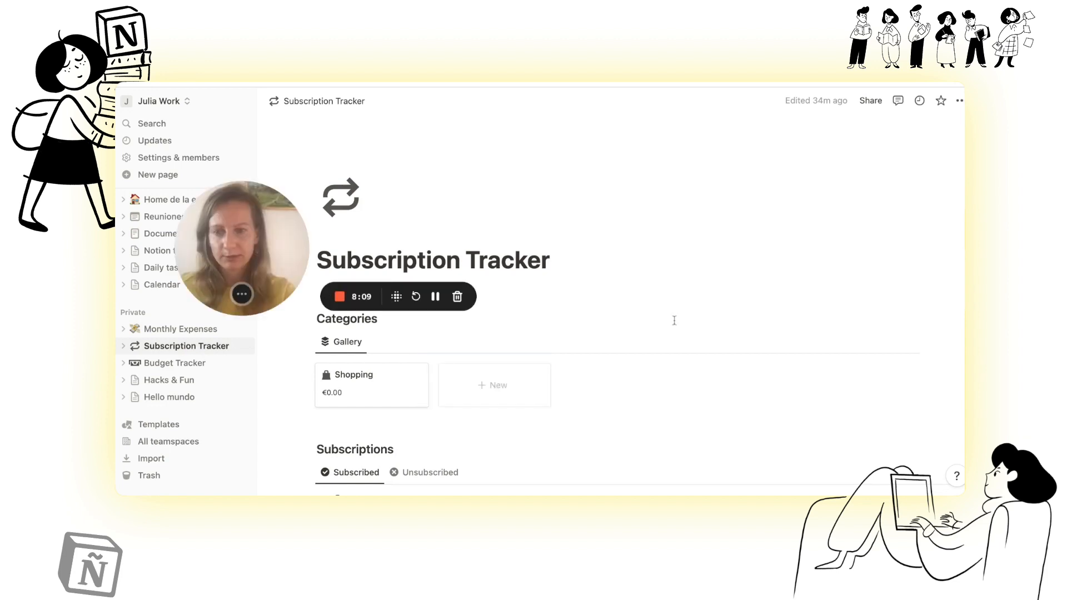
pyautogui.scroll(-5, 674, 320)
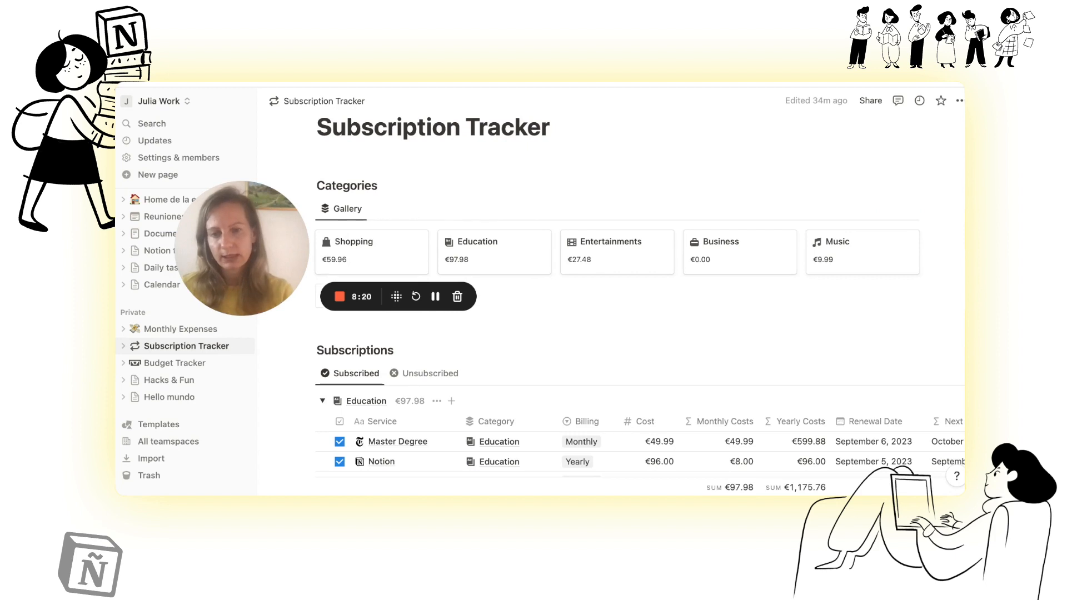
pyautogui.moveTo(235, 252); pyautogui.dragTo(205, 374)
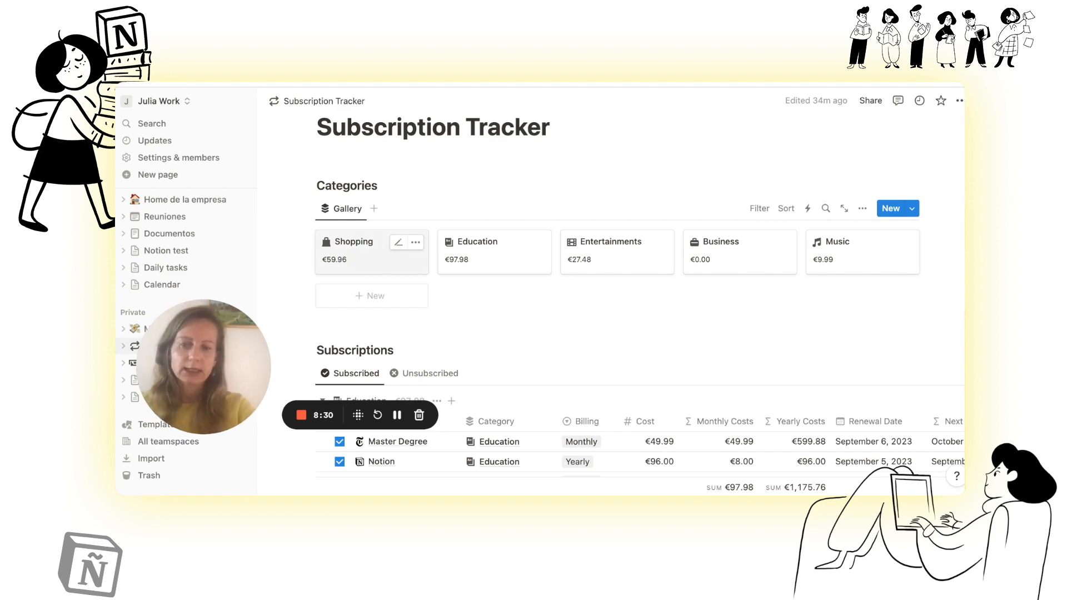
# Step: Check the monthly and yearly cost on the Shopping category's page, then return to the tracker
pyautogui.click(356, 259)
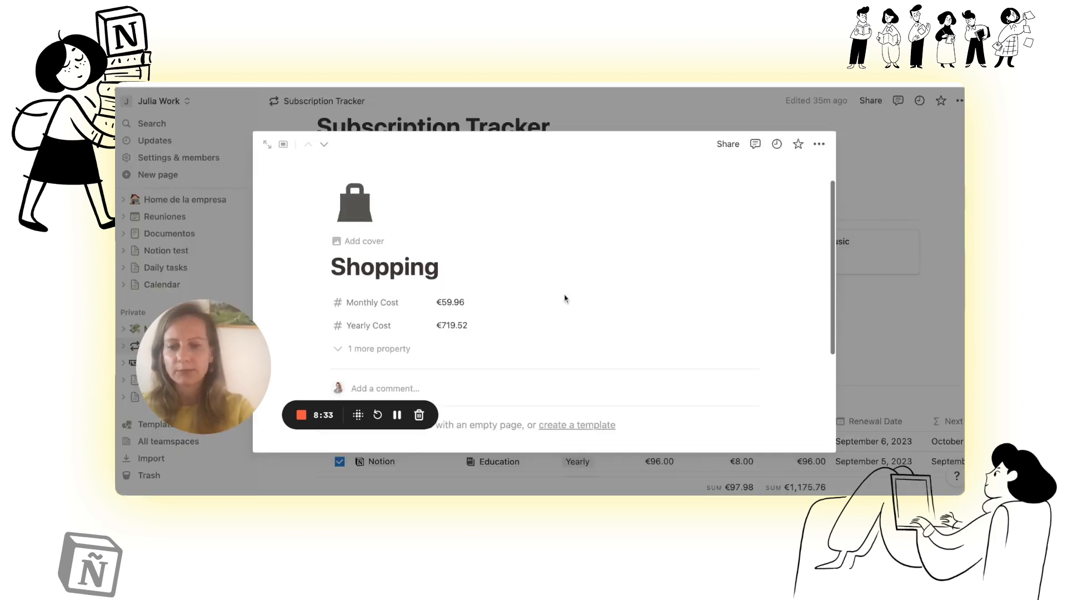
pyautogui.scroll(-2, 565, 299)
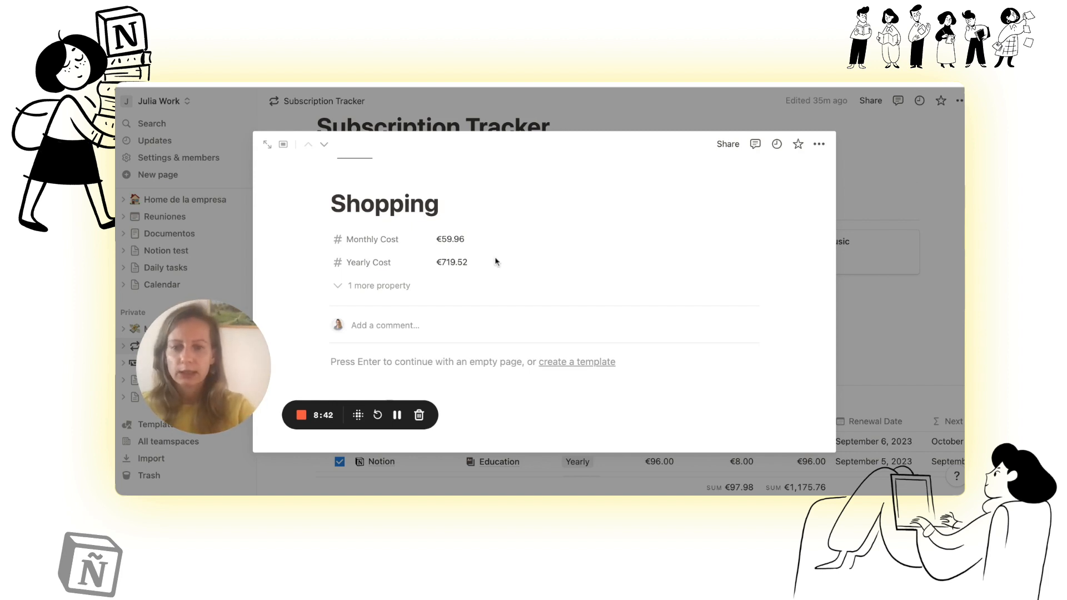
pyautogui.press('Escape')
# Step: Examine the columns of the Subscriptions table and the select options of its Billing property
pyautogui.scroll(-3, 495, 261)
pyautogui.scroll(-1, 497, 261)
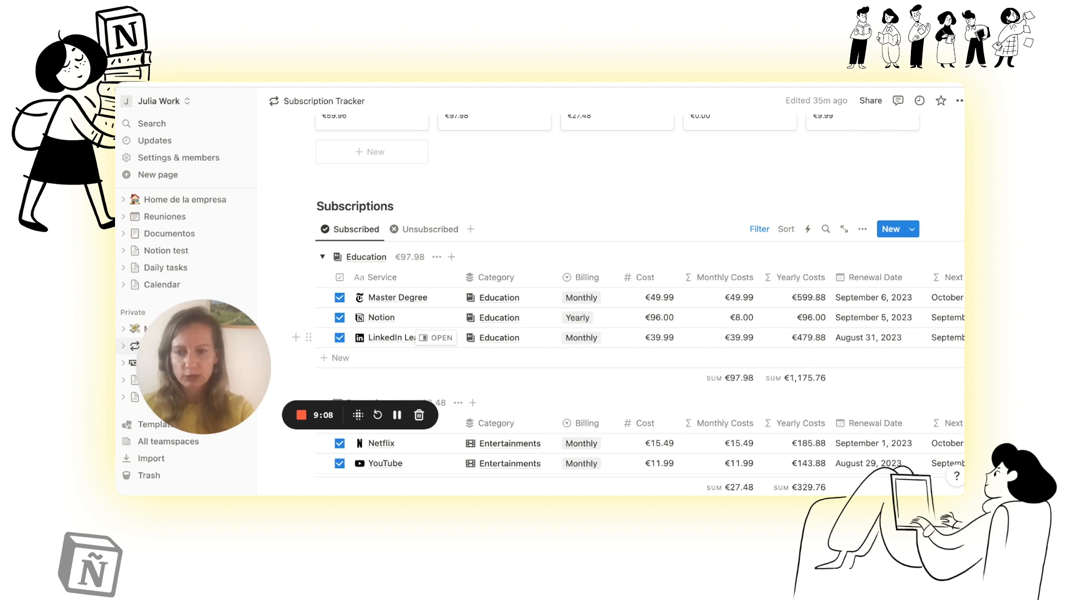
pyautogui.hscroll(3, 434, 337)
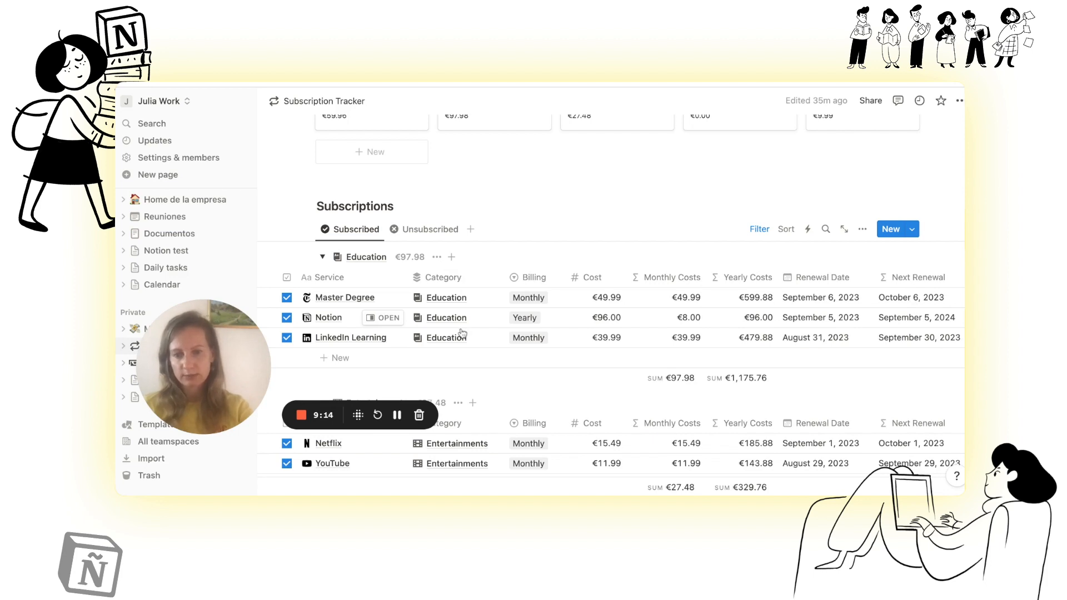
pyautogui.click(528, 278)
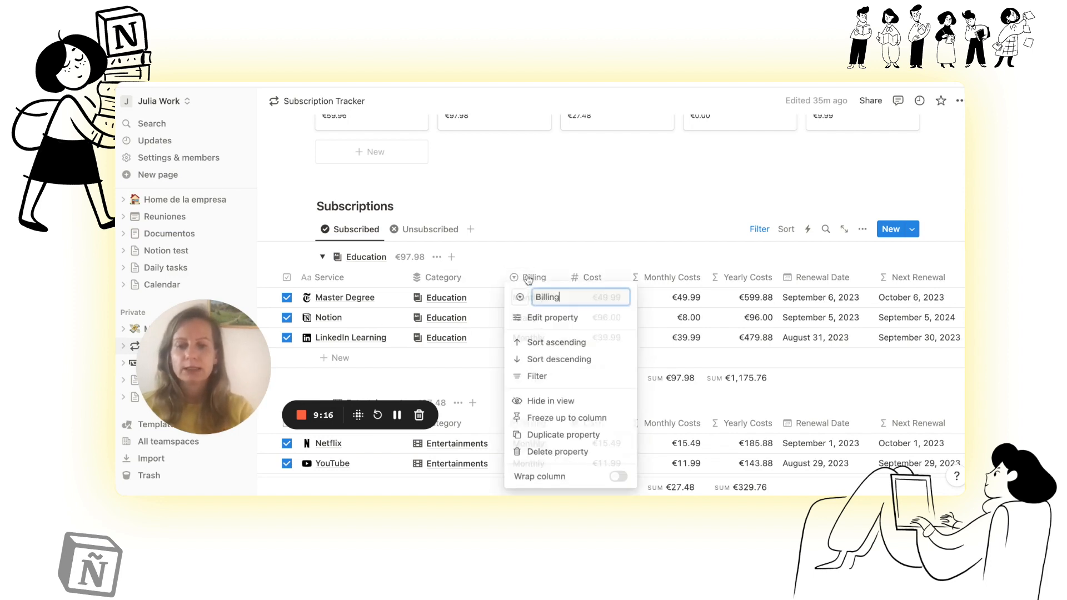
pyautogui.click(550, 322)
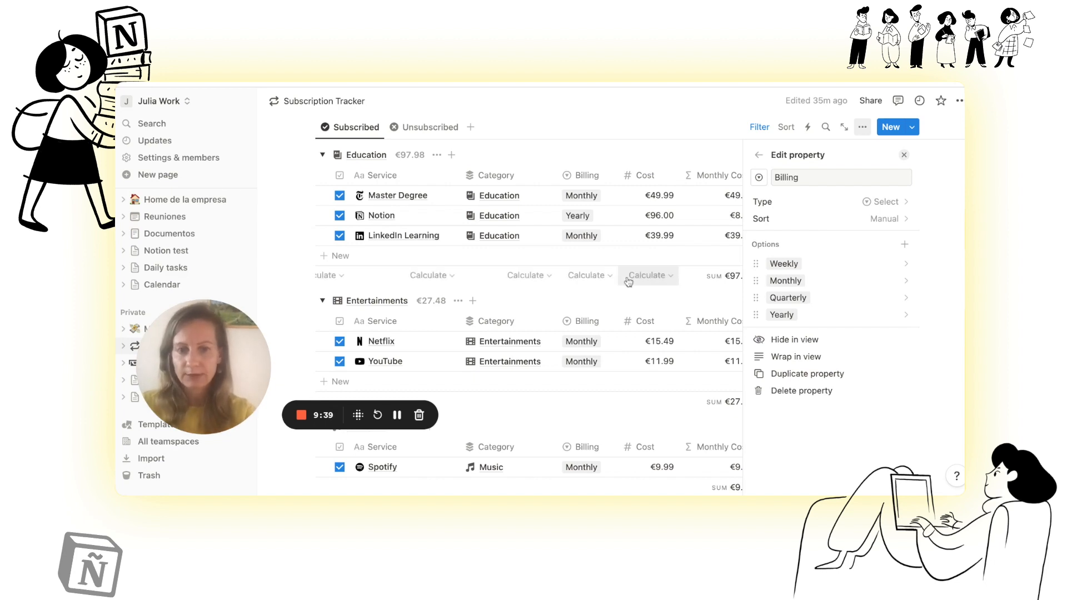
pyautogui.click(592, 130)
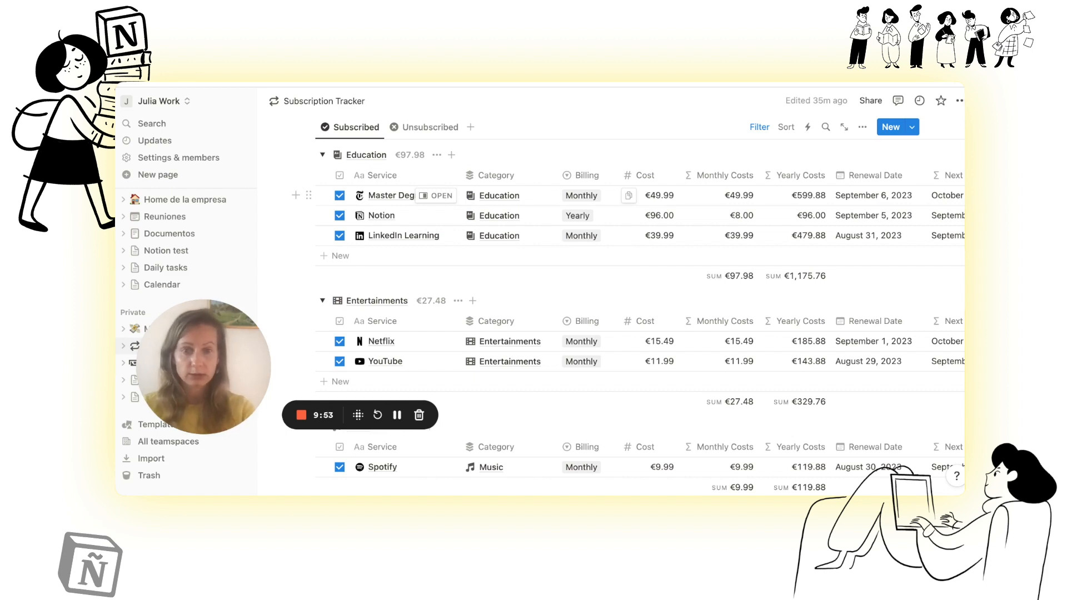
# Step: Change the Cost of the Master Degree subscription to €490.99
pyautogui.click(660, 196)
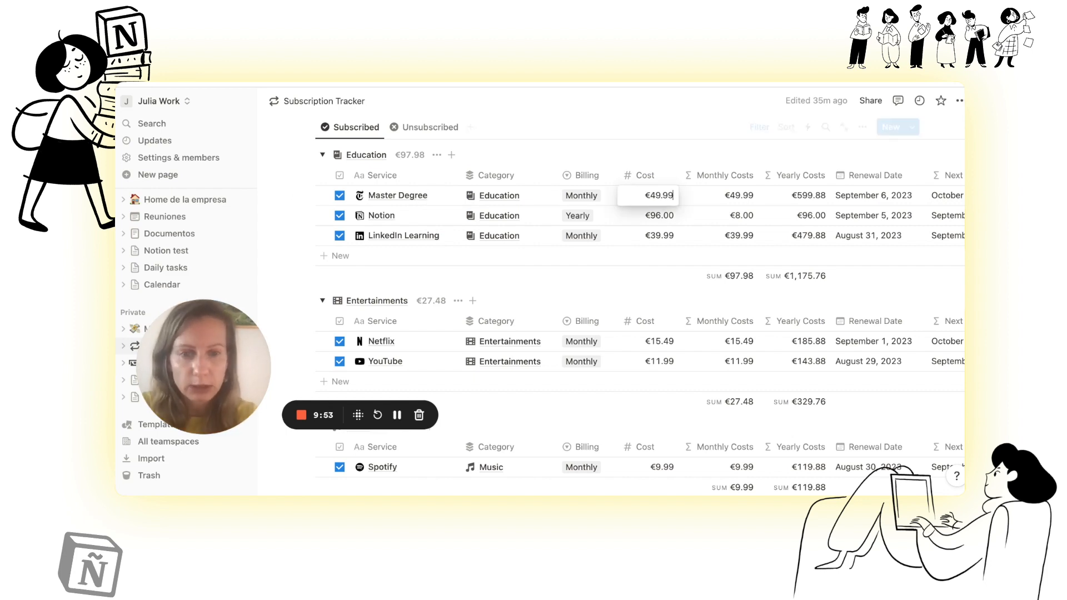
pyautogui.click(660, 197)
pyautogui.write('0')
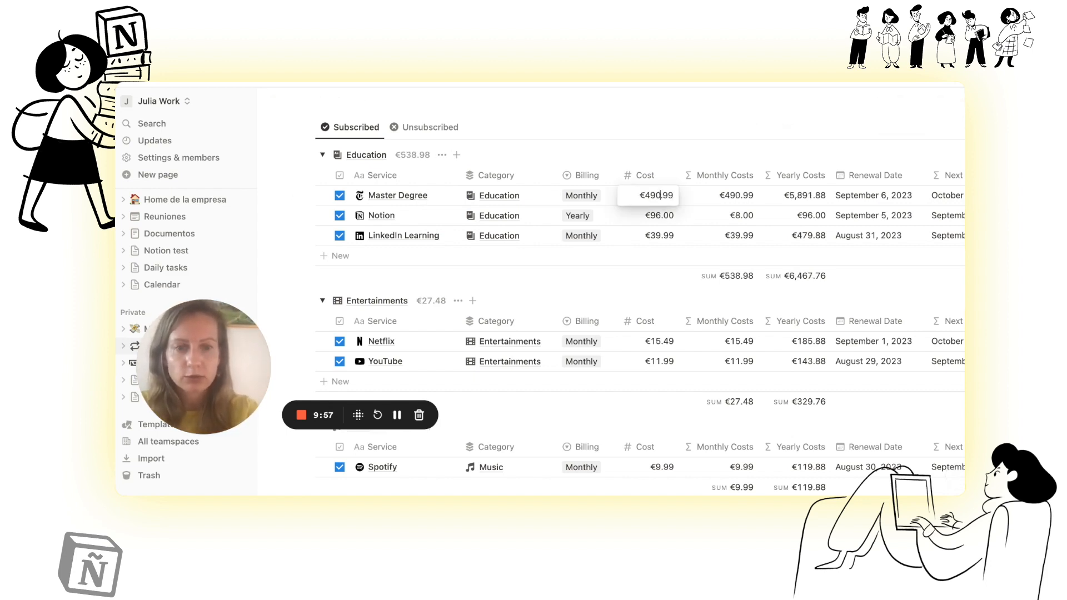
pyautogui.press('Return')
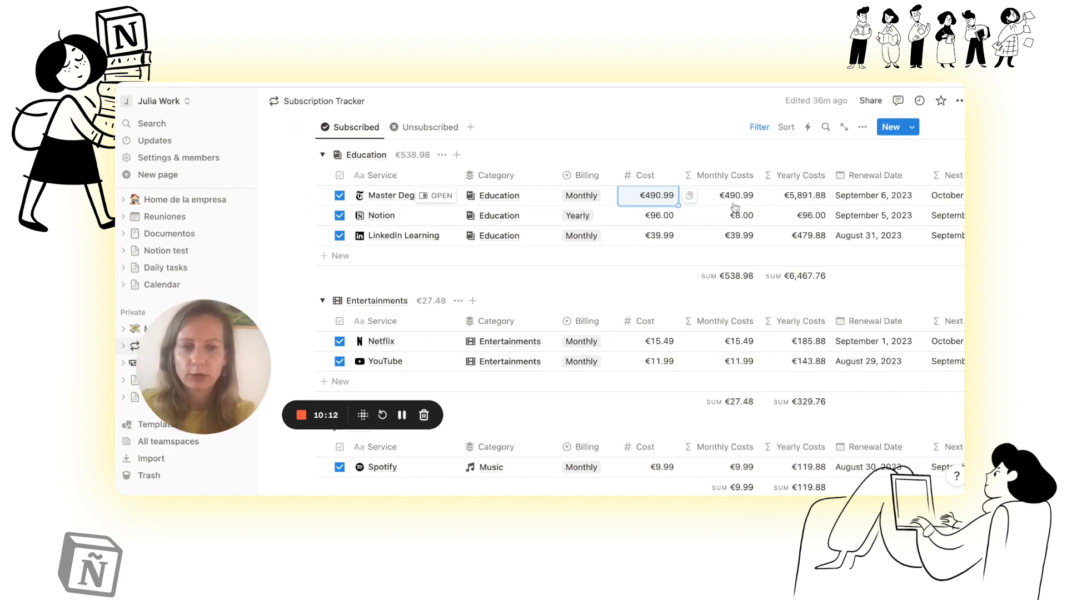
# Step: Open the formula of the Yearly Costs property in the Subscriptions table to examine it
pyautogui.click(803, 176)
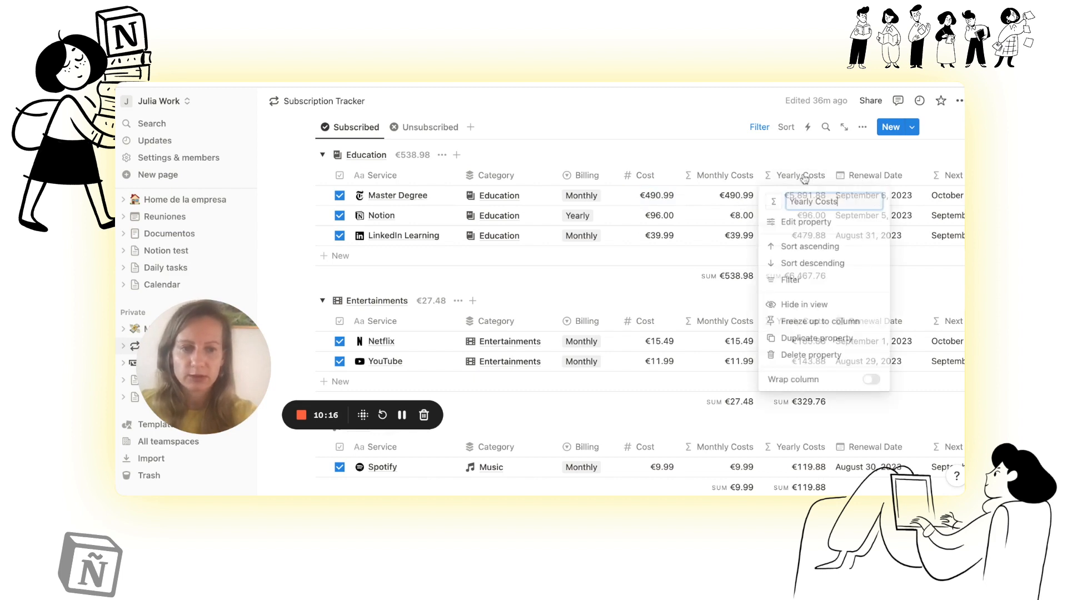
pyautogui.click(804, 223)
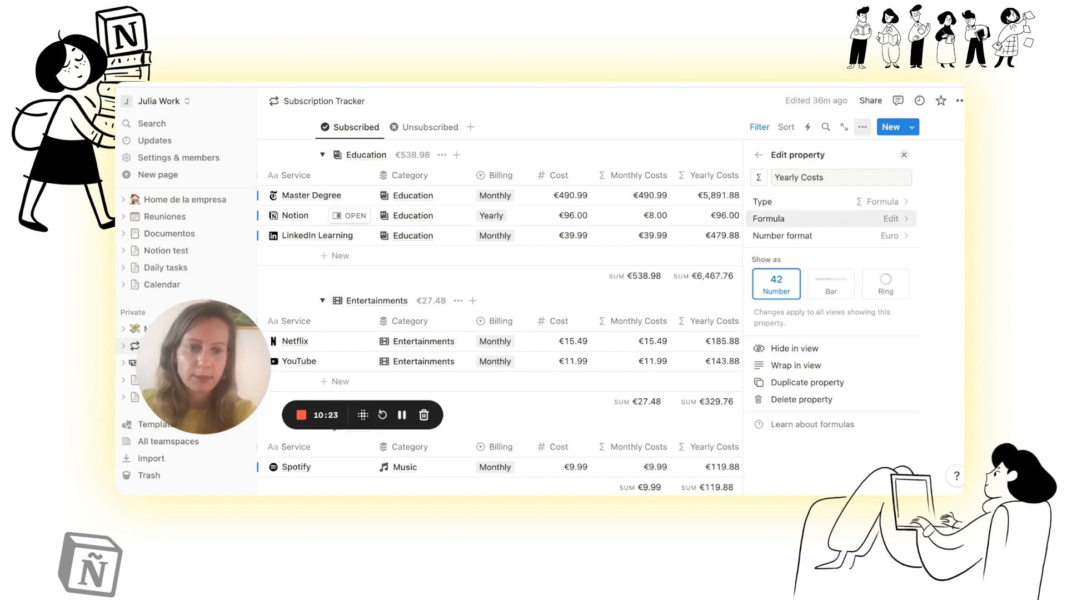
pyautogui.click(802, 220)
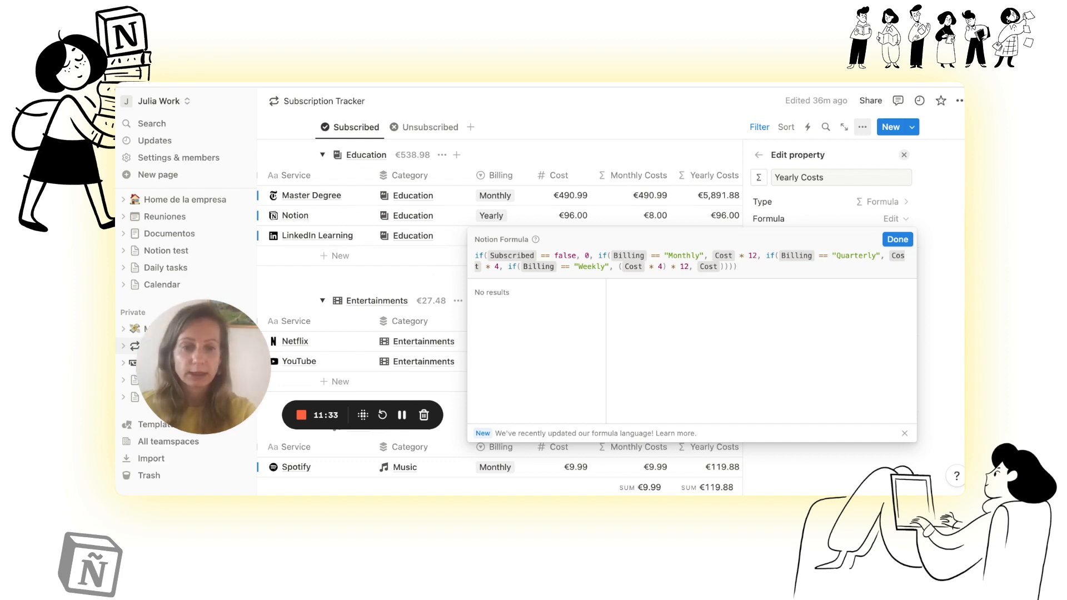
# Step: Close the Yearly Costs formula and property settings, and review the subscribed services and their cost sums in each category group
pyautogui.press('Escape')
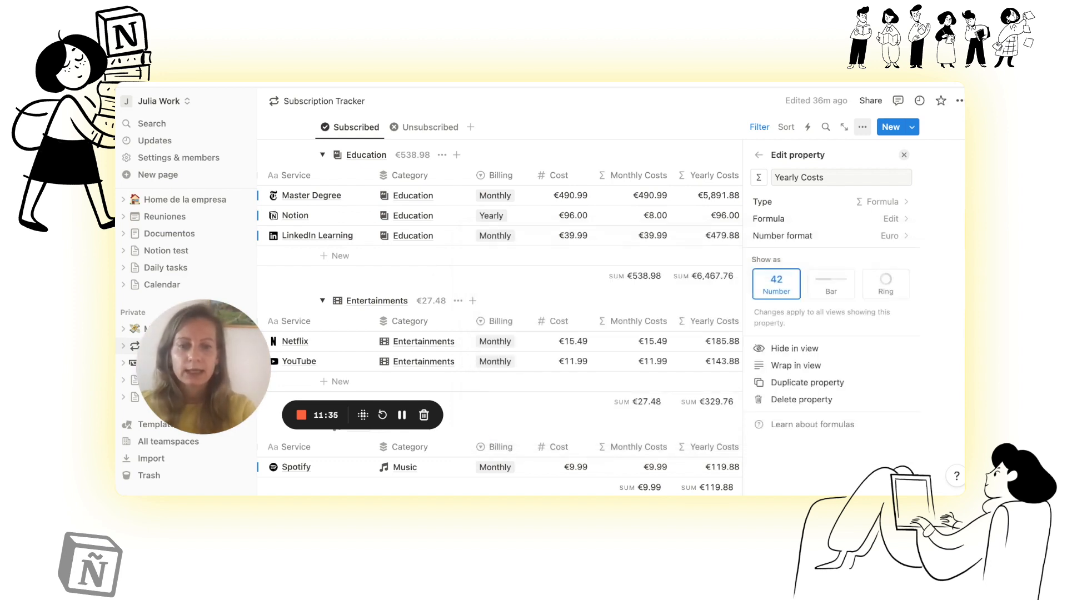
pyautogui.click(905, 156)
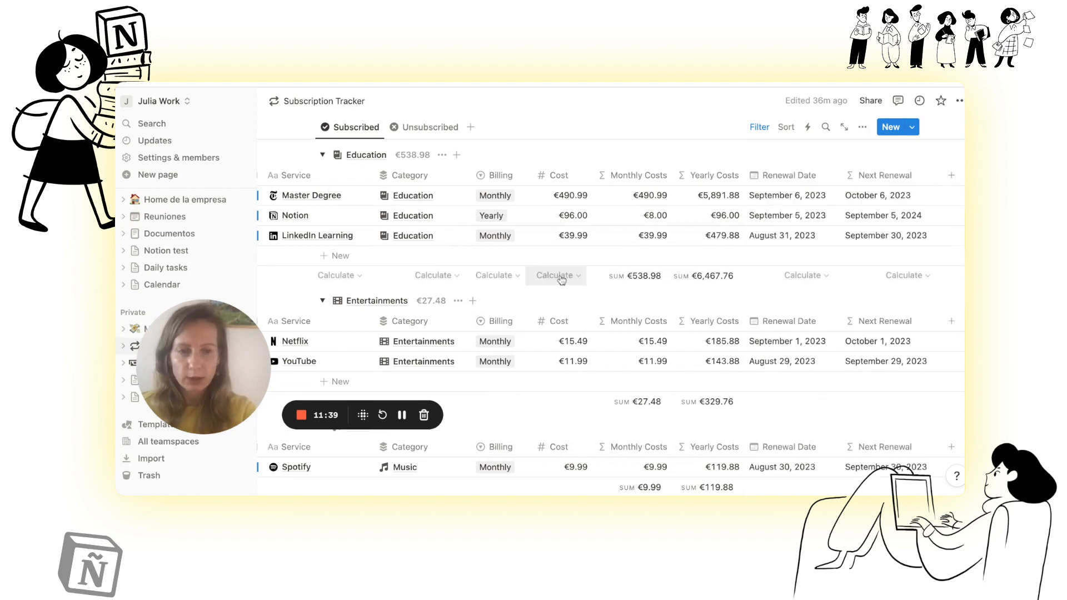
pyautogui.scroll(-1, 562, 278)
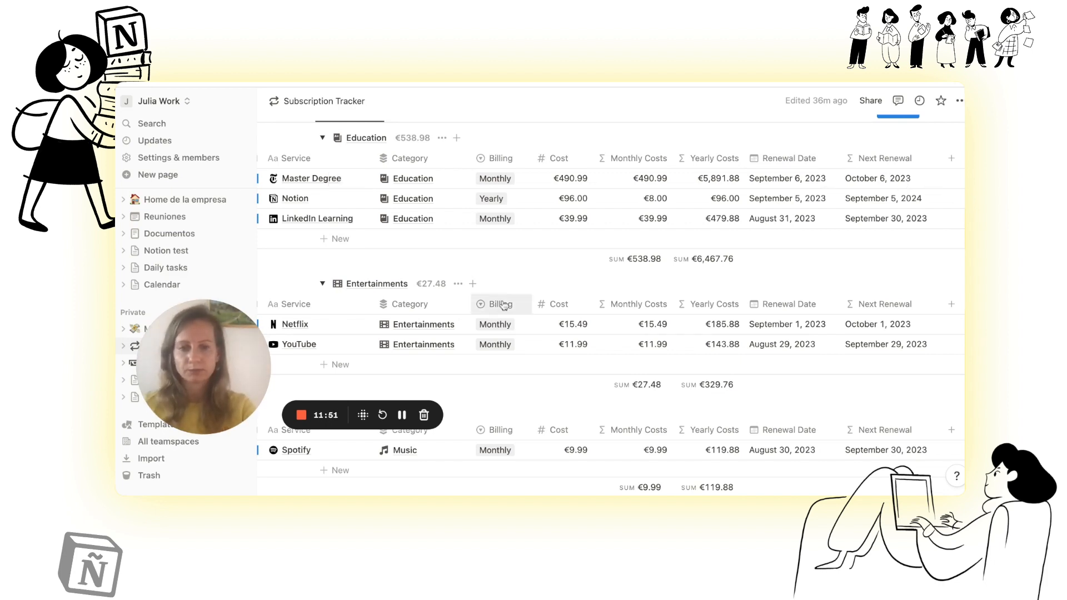
pyautogui.scroll(-2, 503, 304)
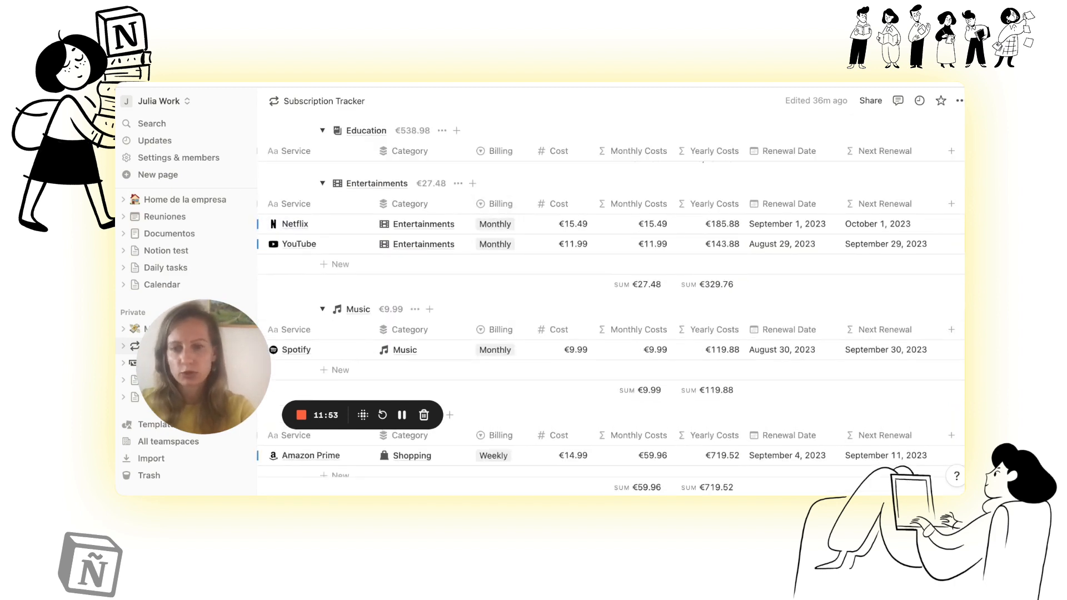
pyautogui.scroll(-2, 610, 289)
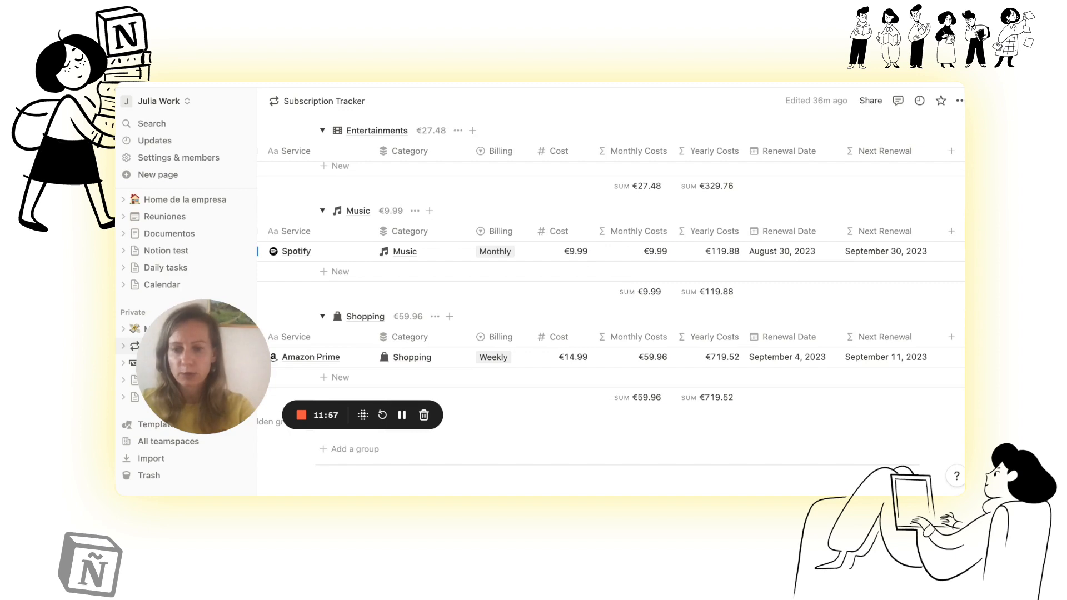
pyautogui.scroll(6, 615, 304)
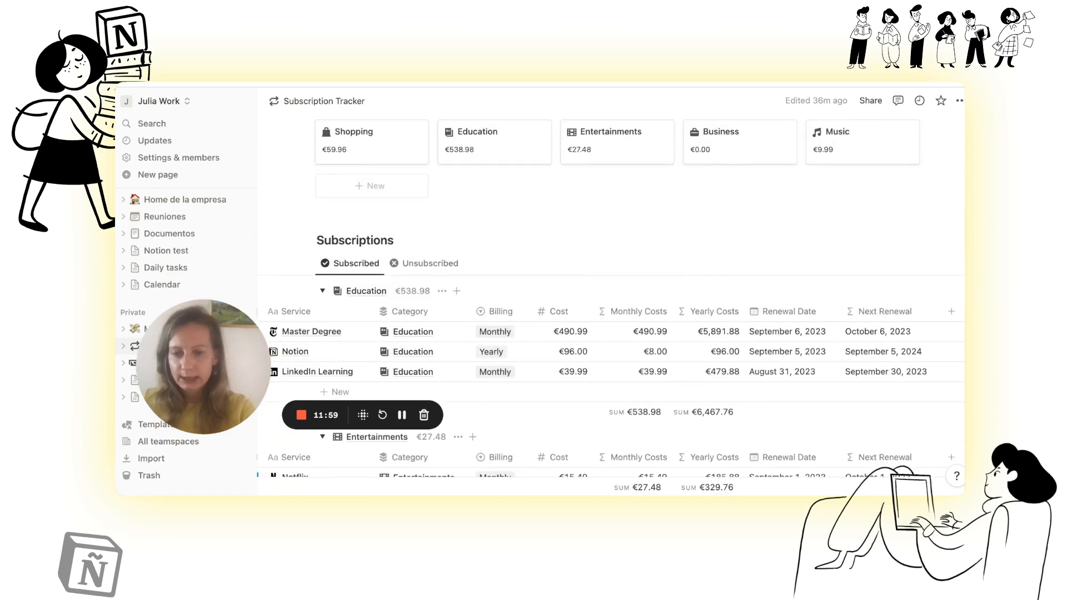
# Step: Switch the Subscriptions table to the Unsubscribed view and examine the costs of the services listed there
pyautogui.click(434, 267)
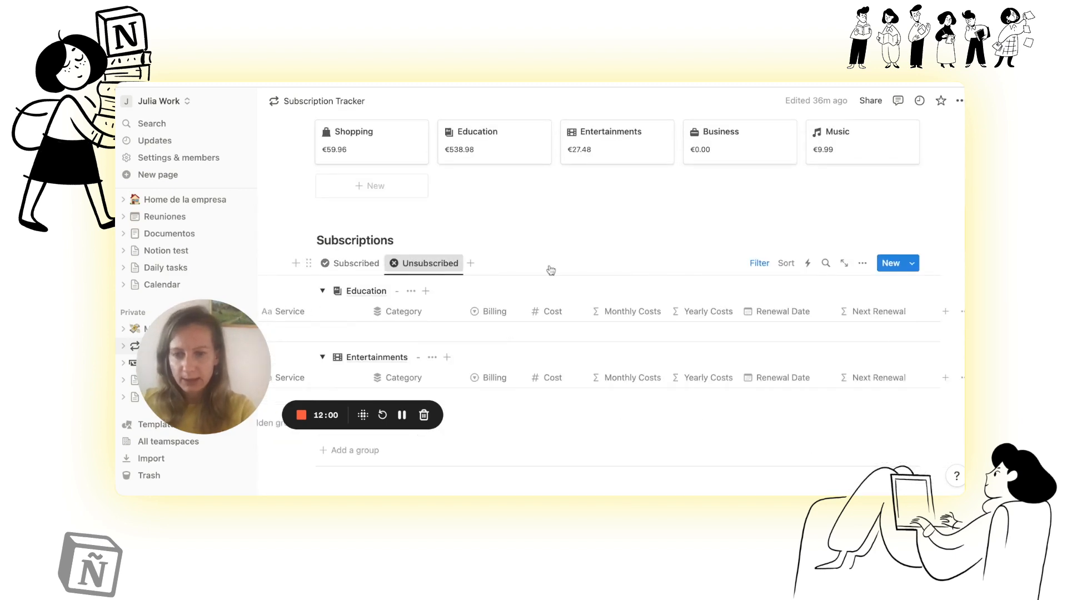
pyautogui.scroll(-2, 551, 271)
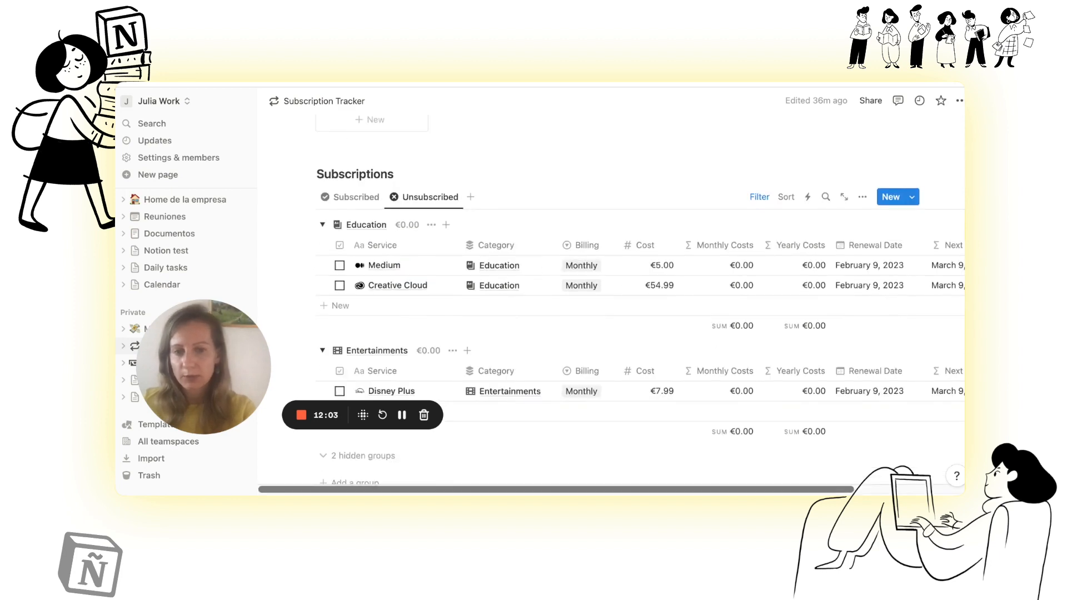
pyautogui.hscroll(1, 611, 334)
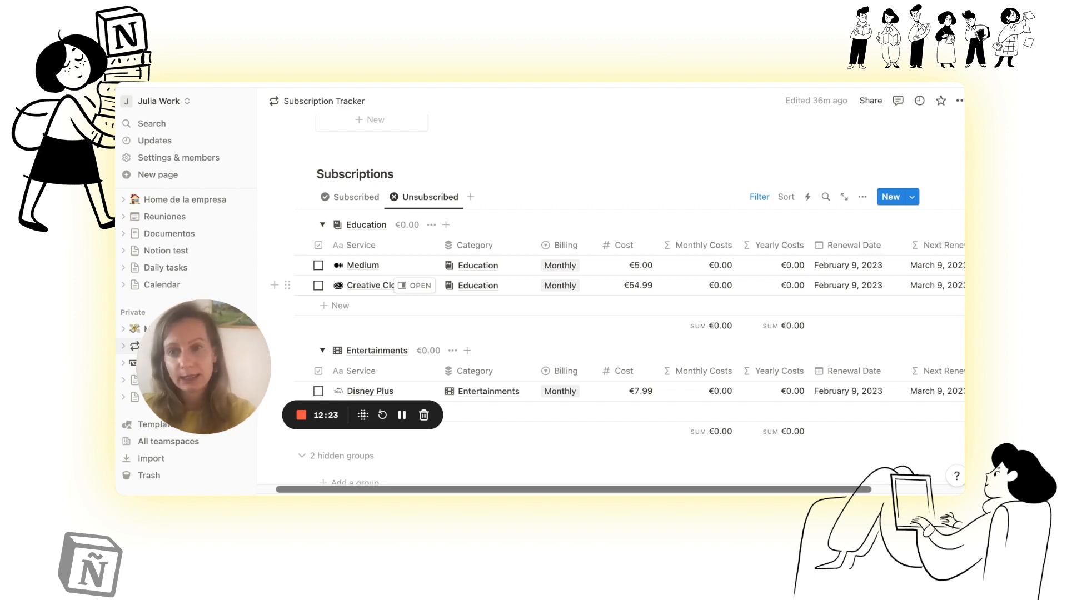
pyautogui.scroll(-3, 611, 300)
pyautogui.scroll(5, 611, 301)
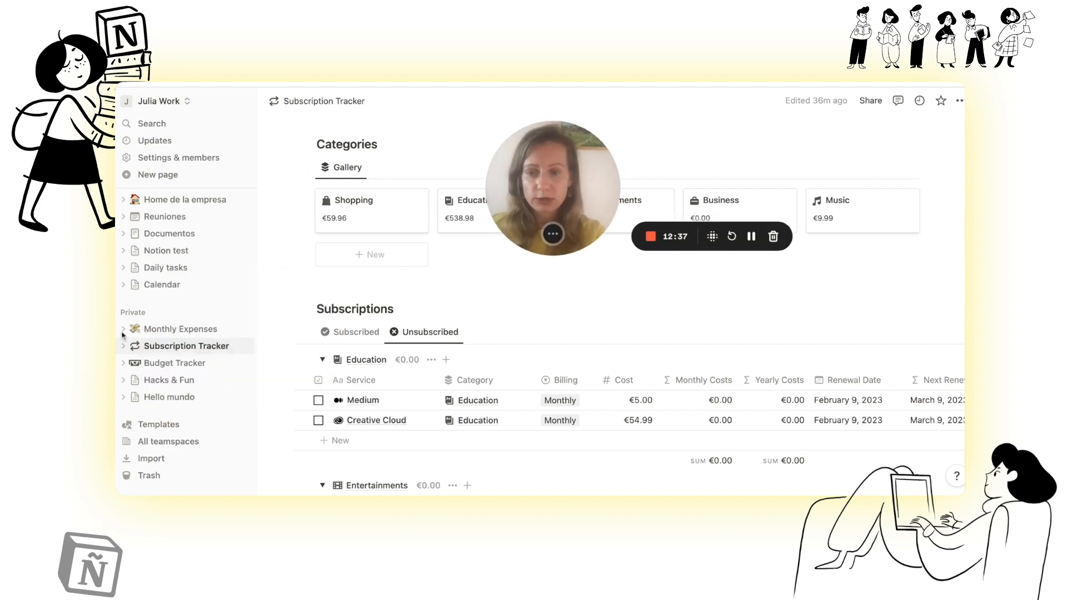
# Step: Open the Budget Tracker page and examine its Income and Expenses tables and its category and account galleries
pyautogui.click(179, 369)
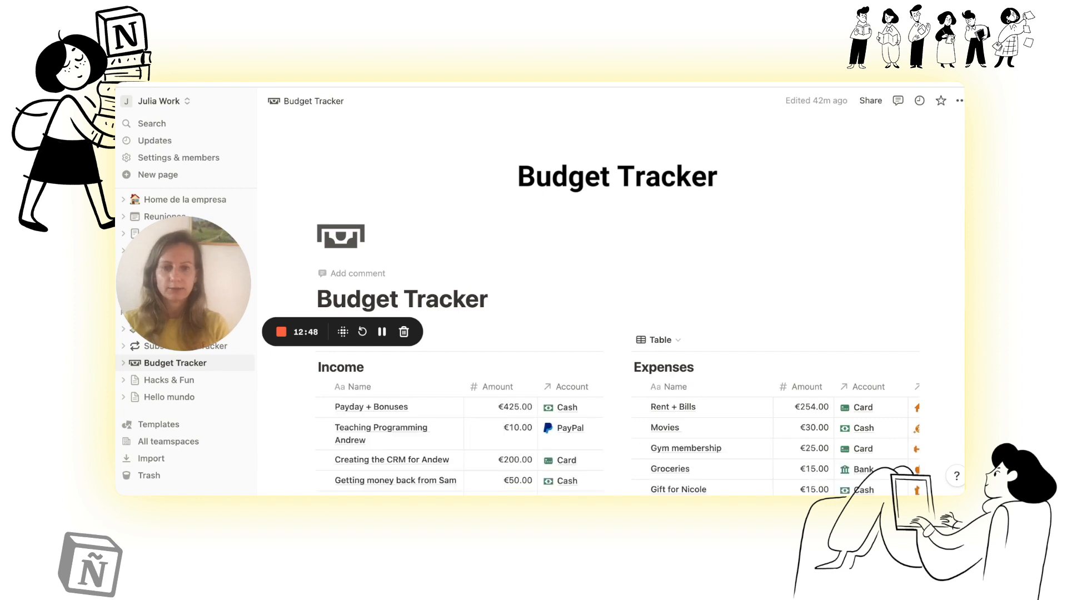
pyautogui.scroll(-5, 562, 318)
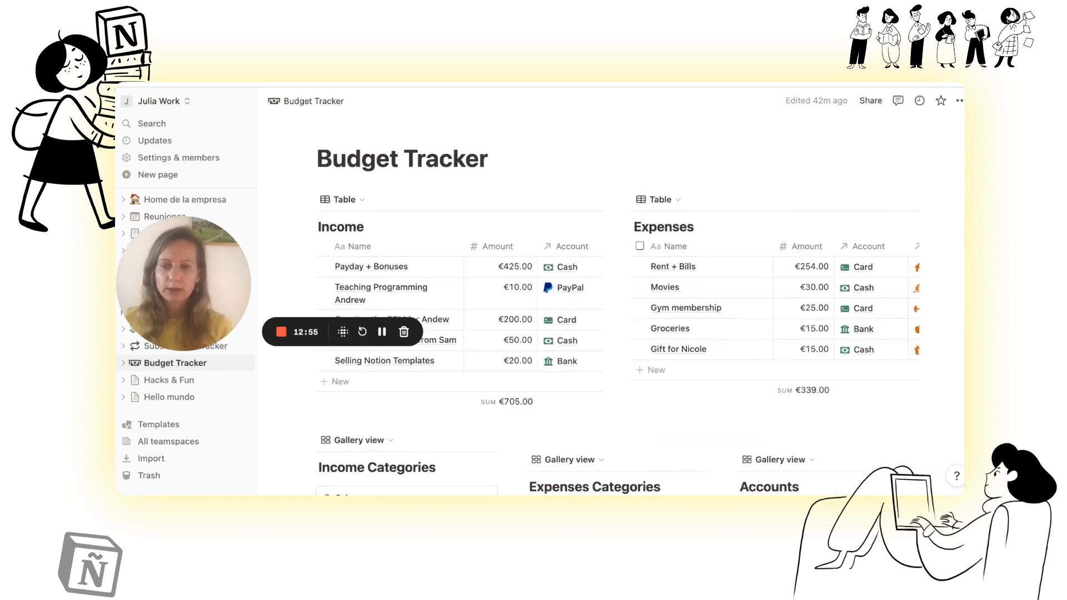
pyautogui.scroll(-4, 562, 319)
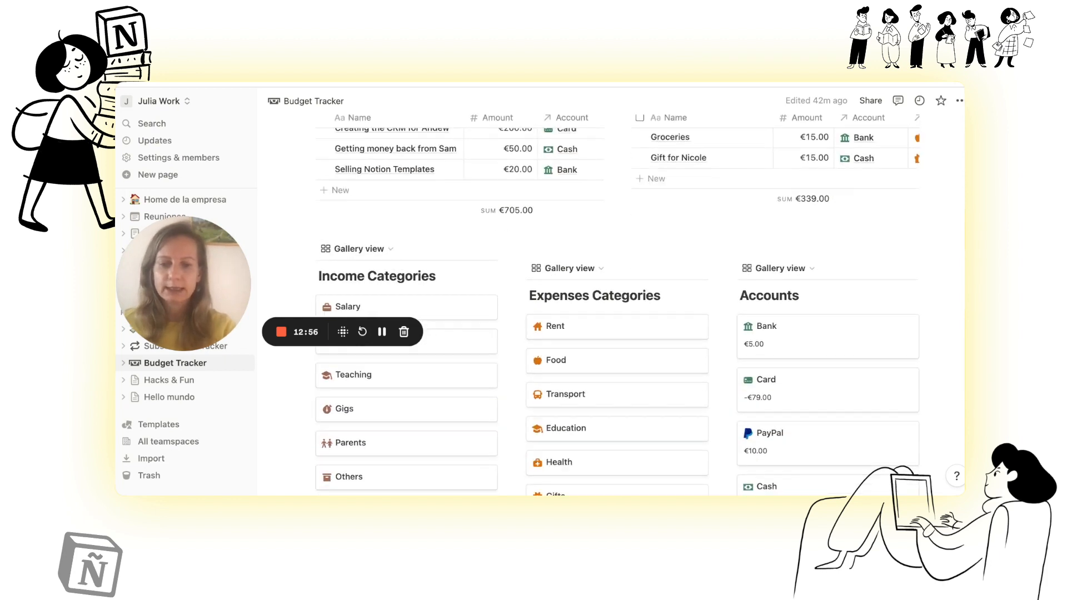
pyautogui.scroll(-3, 611, 312)
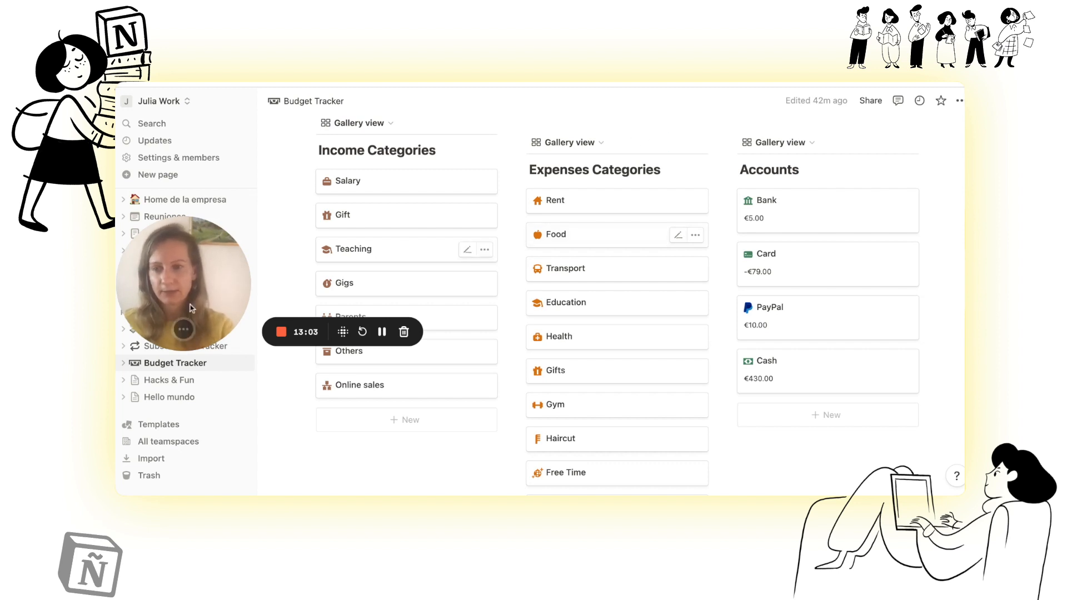
pyautogui.moveTo(191, 308); pyautogui.dragTo(209, 457)
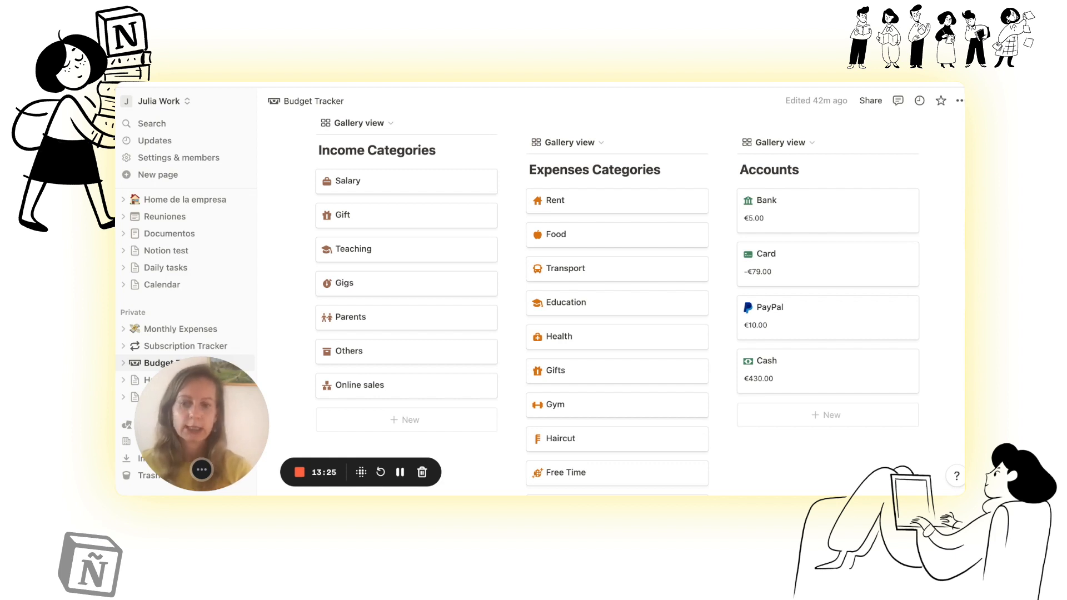
pyautogui.scroll(-1, 644, 314)
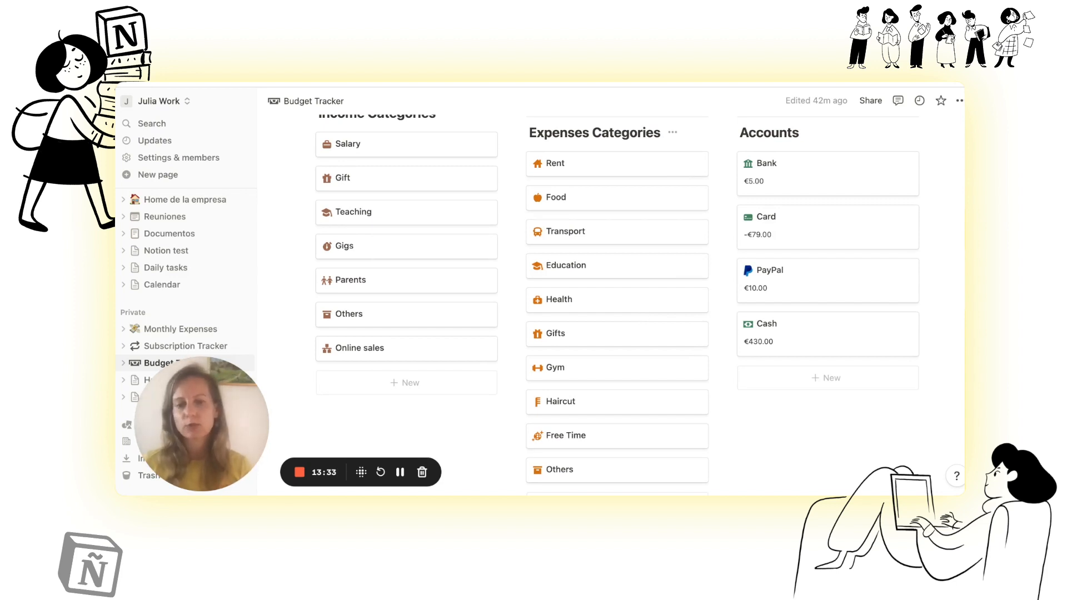
pyautogui.scroll(-2, 634, 322)
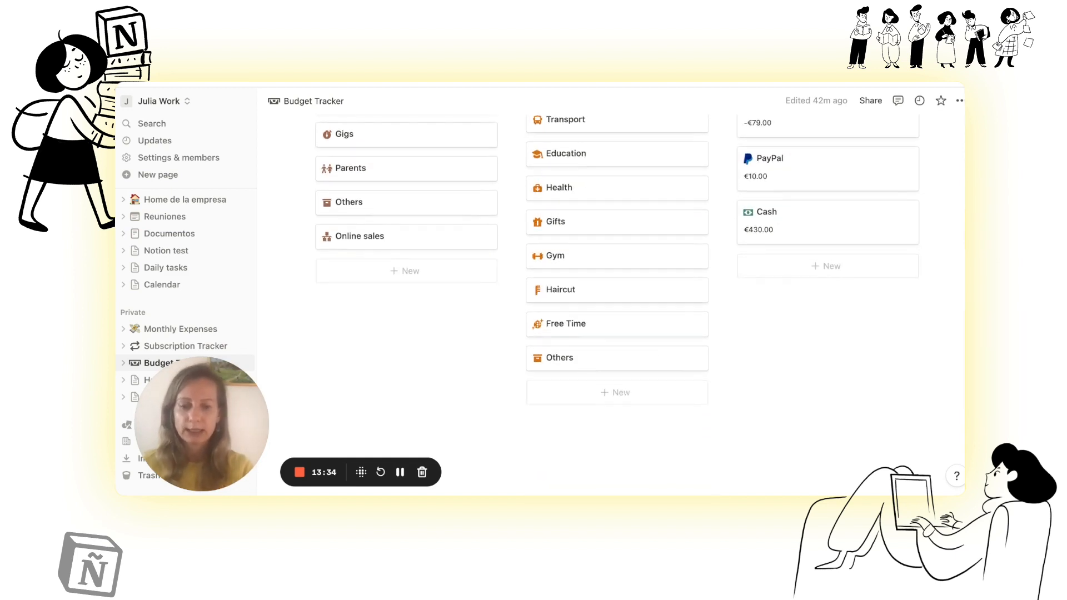
pyautogui.scroll(2, 633, 323)
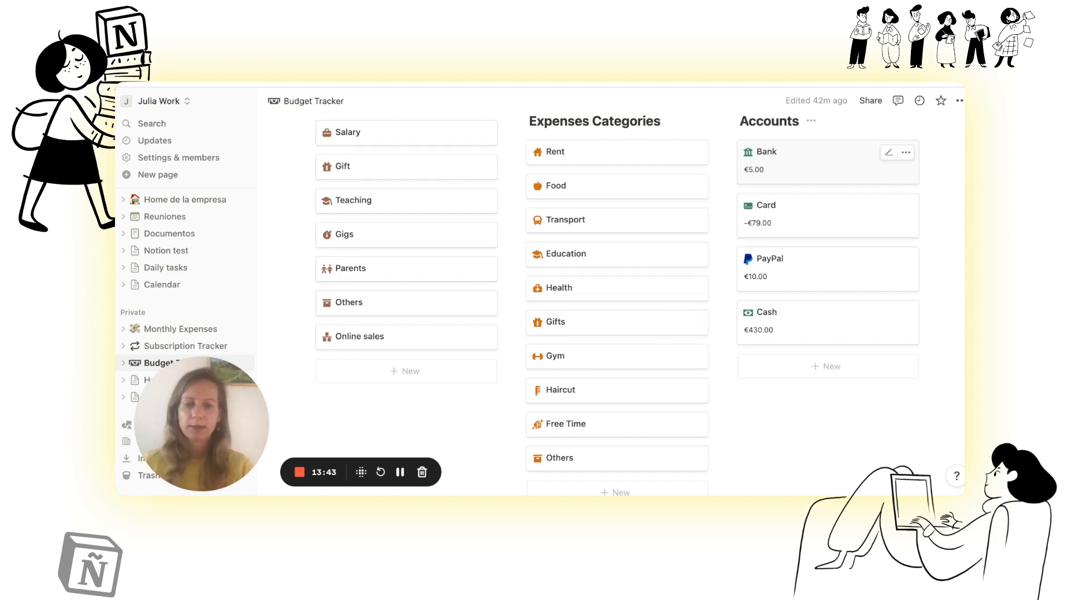
pyautogui.scroll(5, 629, 268)
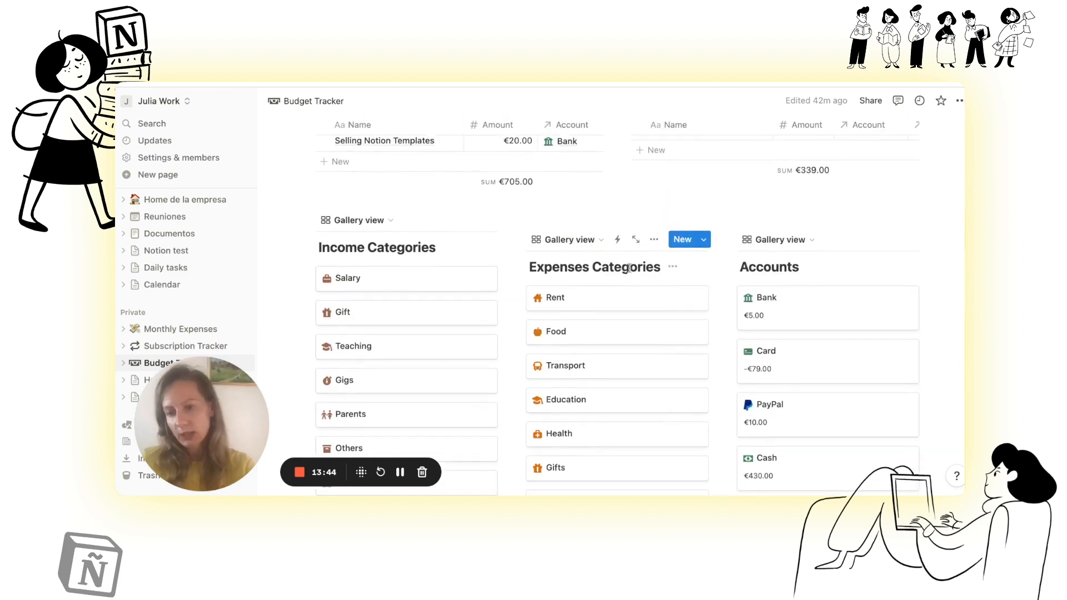
pyautogui.scroll(6, 629, 268)
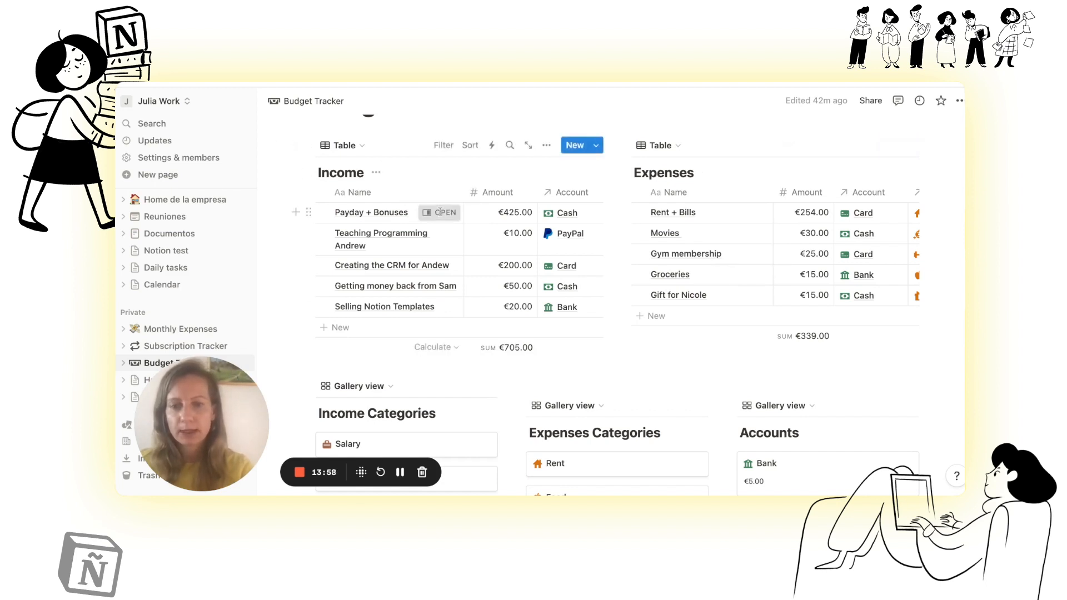
# Step: Inspect the Payday + Bonuses income entry and the pages of its linked Cash account and Salary category
pyautogui.click(439, 212)
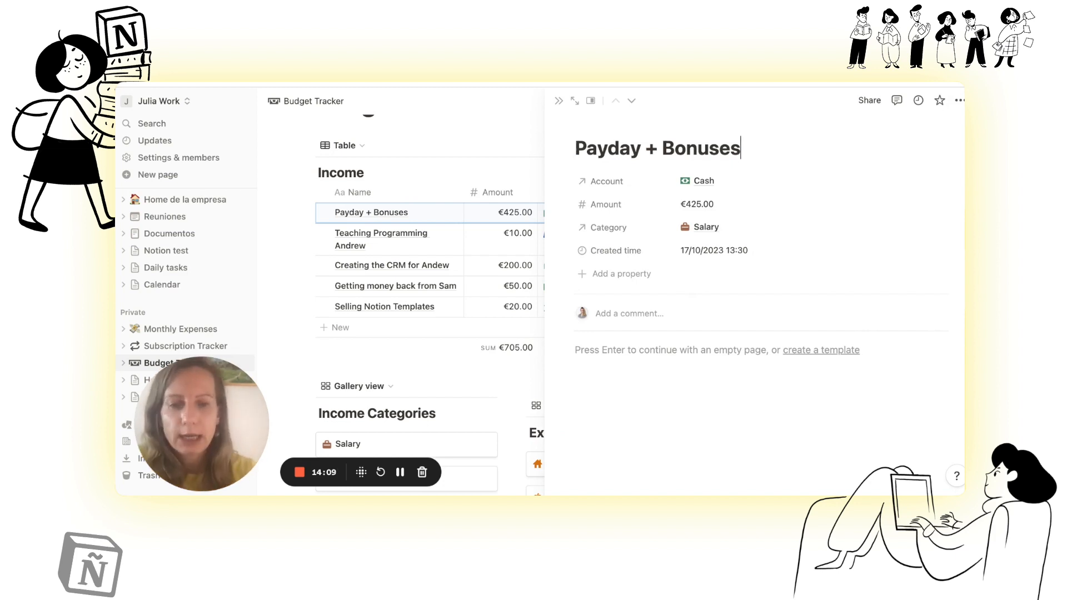
pyautogui.click(710, 186)
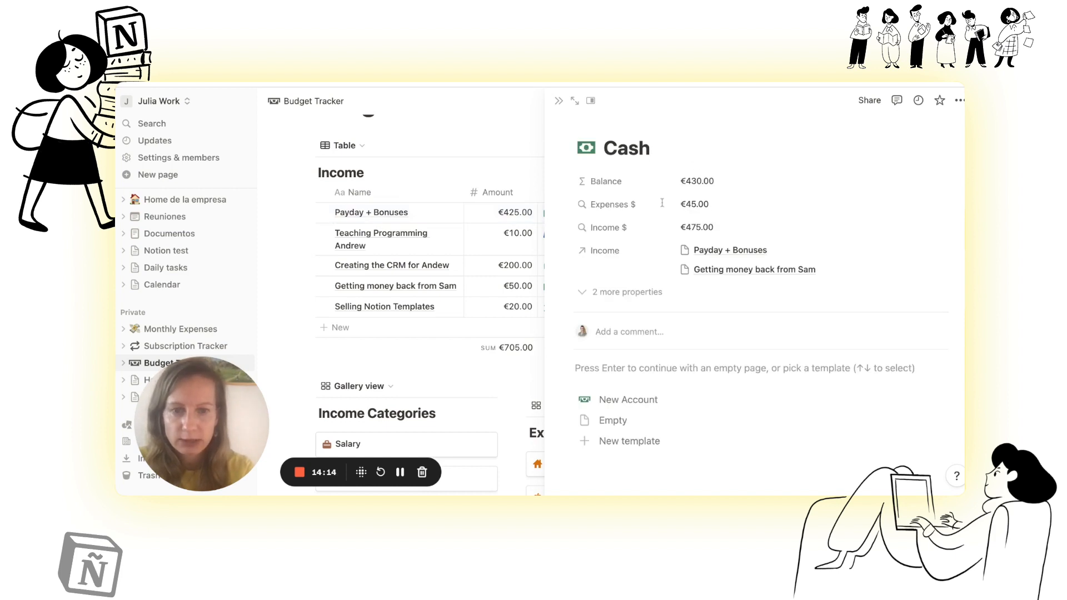
pyautogui.click(559, 101)
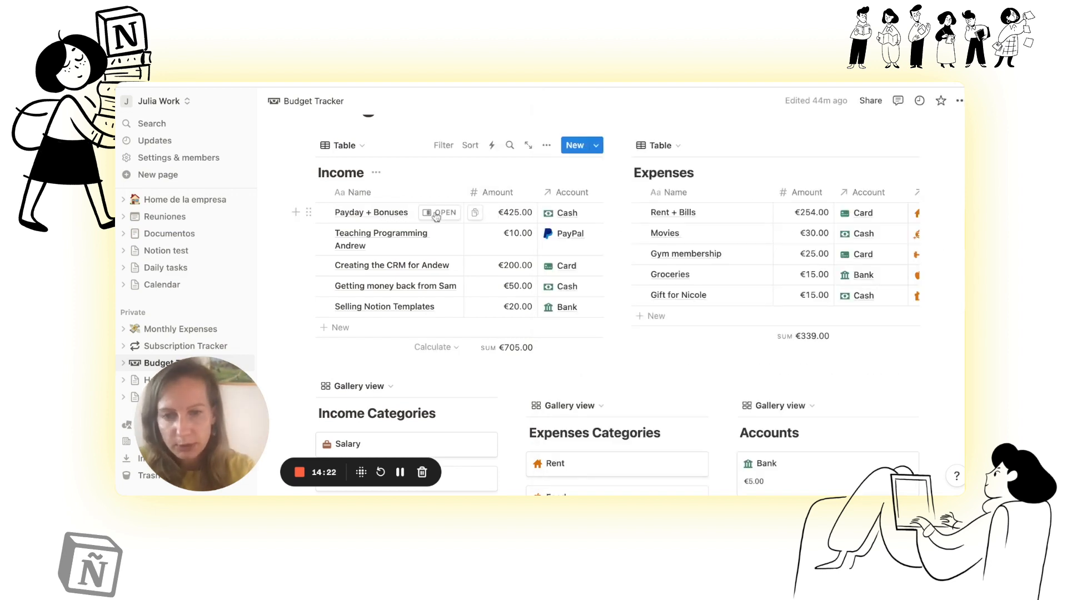
pyautogui.click(436, 213)
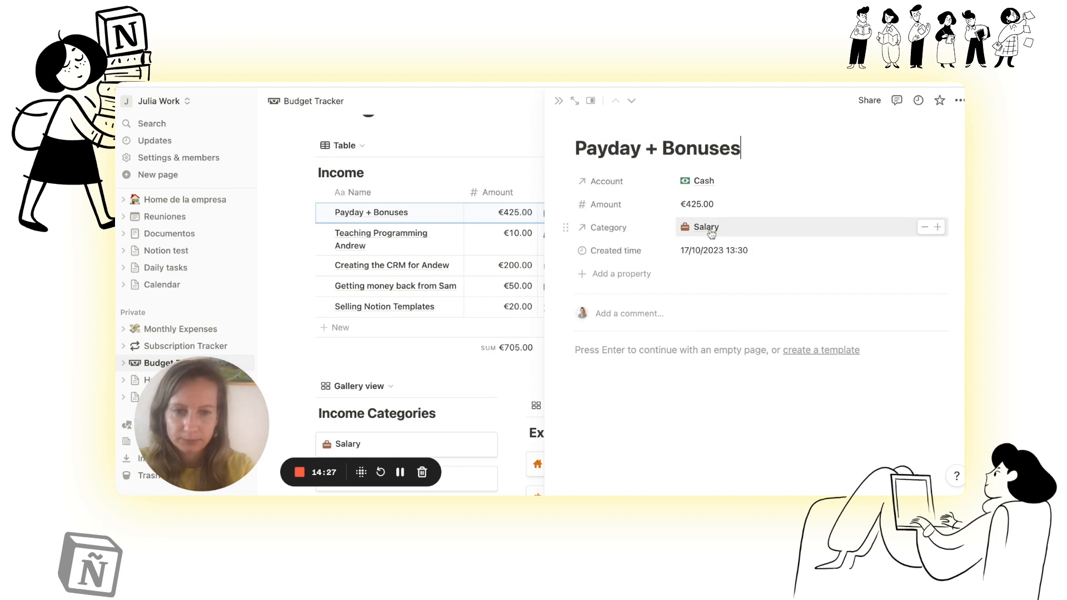
pyautogui.click(705, 227)
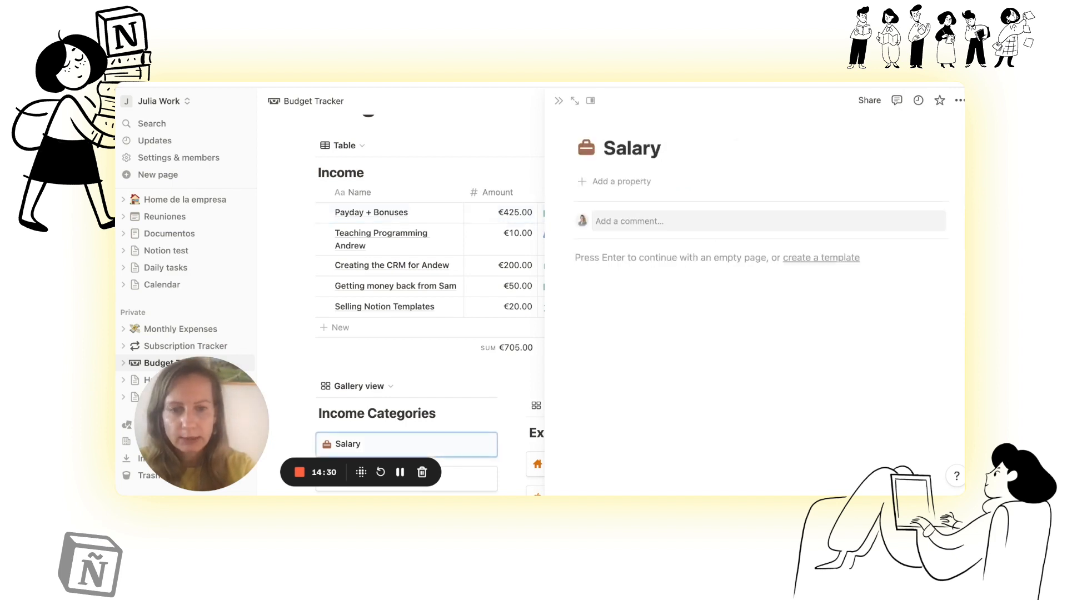
pyautogui.click(559, 100)
pyautogui.click(445, 218)
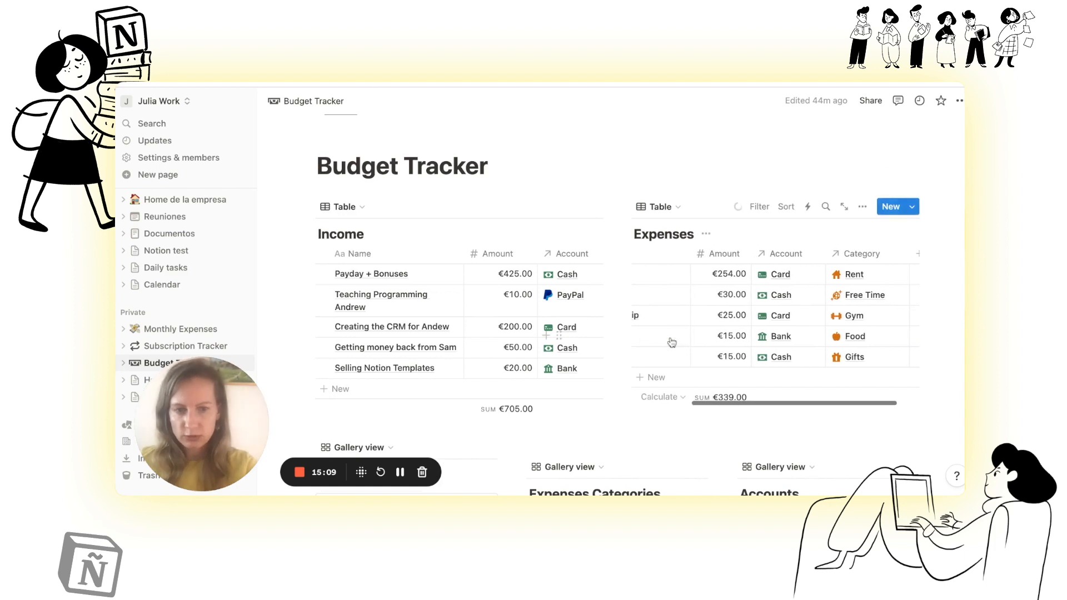
# Step: Examine the Expenses table's columns and the calculation options available for its Amount column, keeping the current calculation
pyautogui.hscroll(-5, 673, 342)
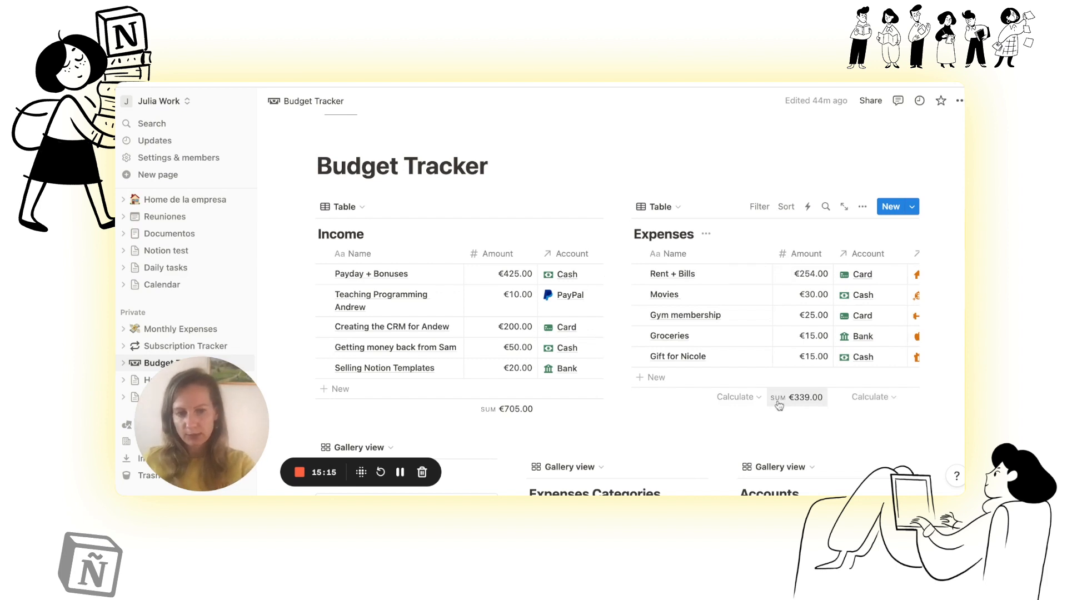
pyautogui.click(808, 401)
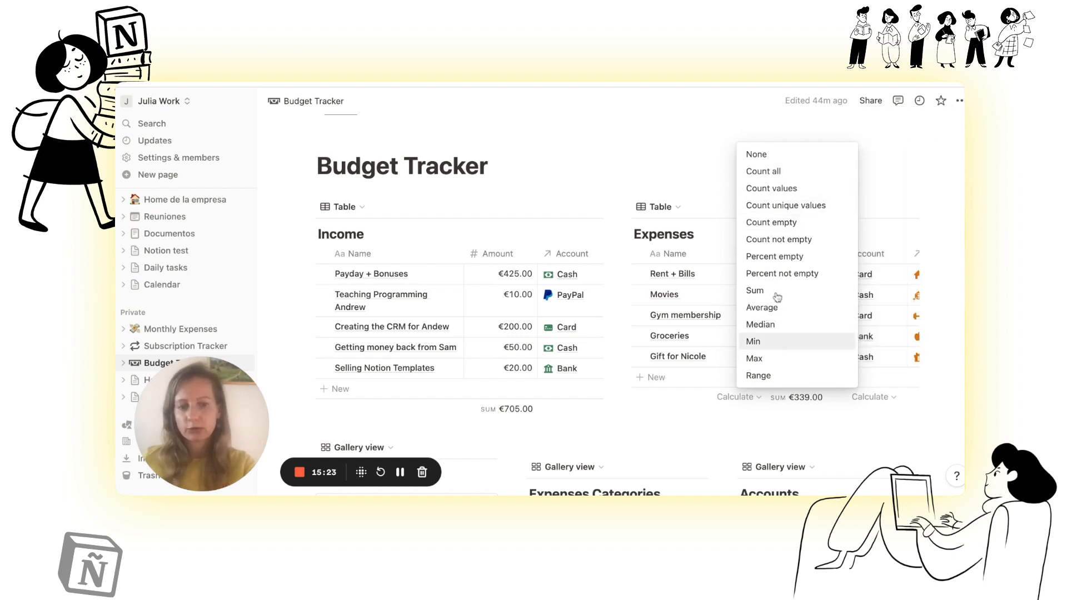
pyautogui.click(765, 431)
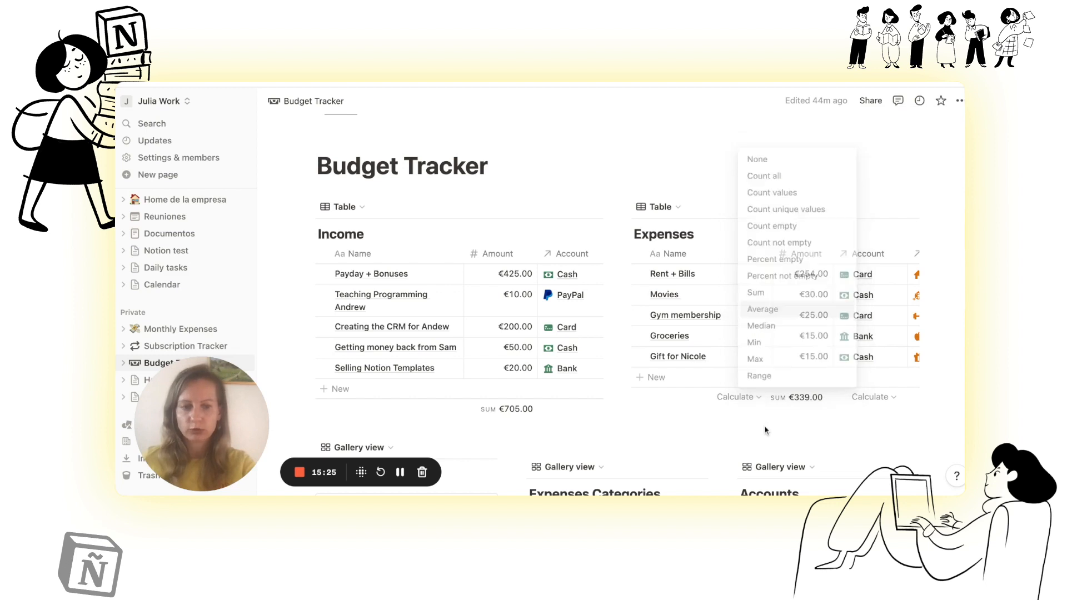
pyautogui.click(817, 406)
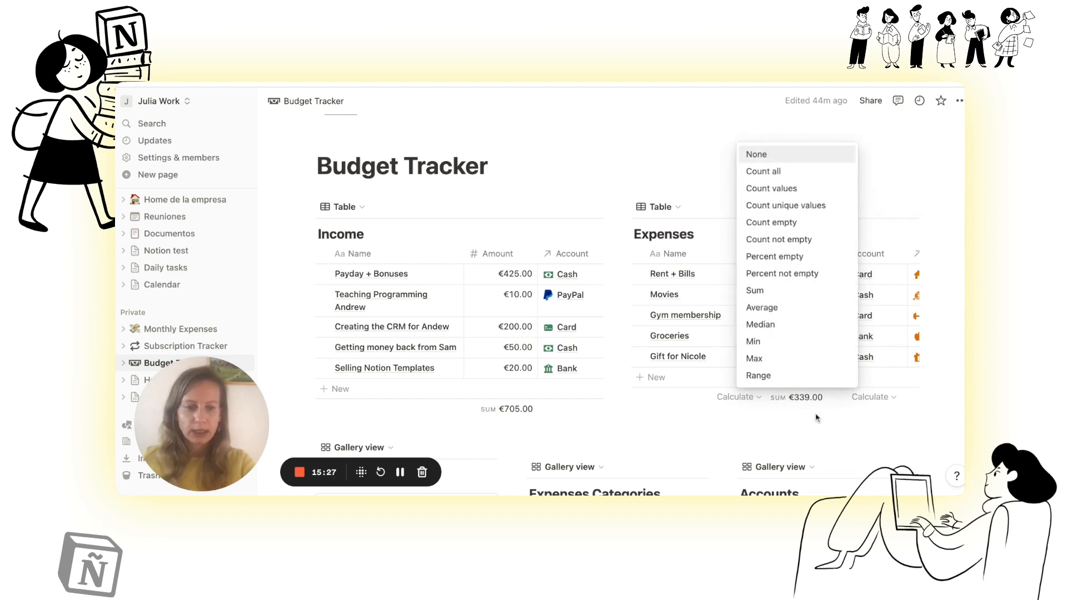
pyautogui.click(817, 419)
pyautogui.hscroll(3, 841, 313)
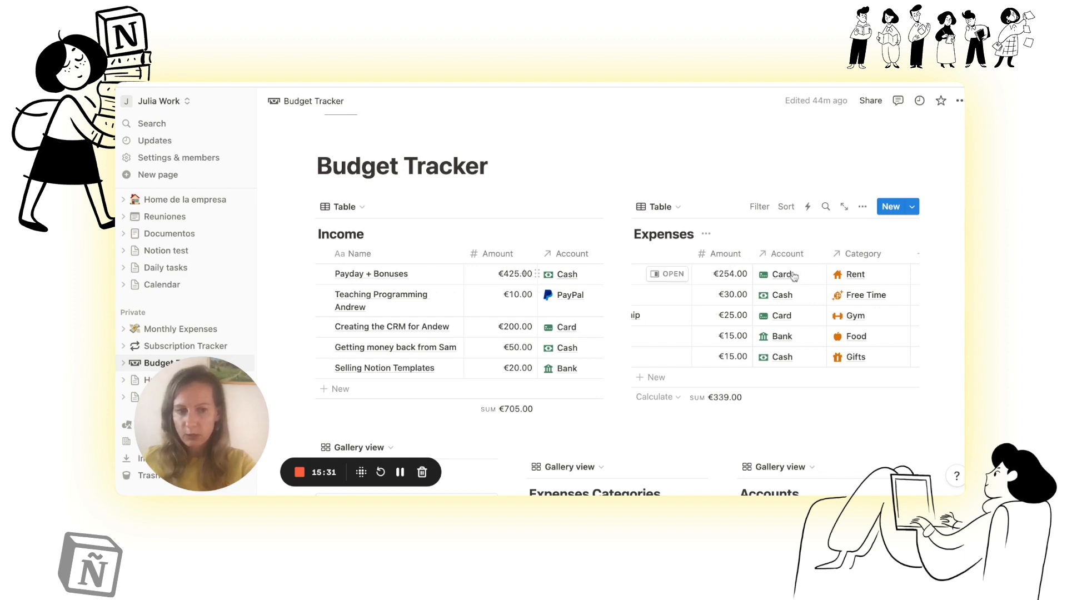
pyautogui.hscroll(2, 794, 277)
pyautogui.hscroll(-5, 794, 276)
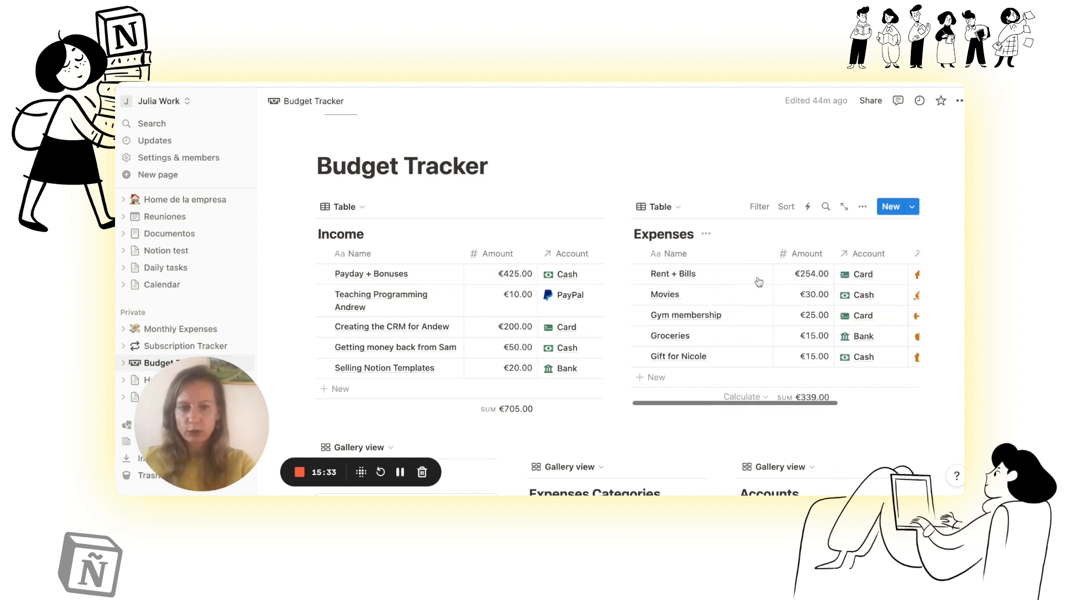
# Step: Review how the Income and Expenses entries relate to the category galleries and the account balances in the Budget Tracker
pyautogui.scroll(-3, 526, 335)
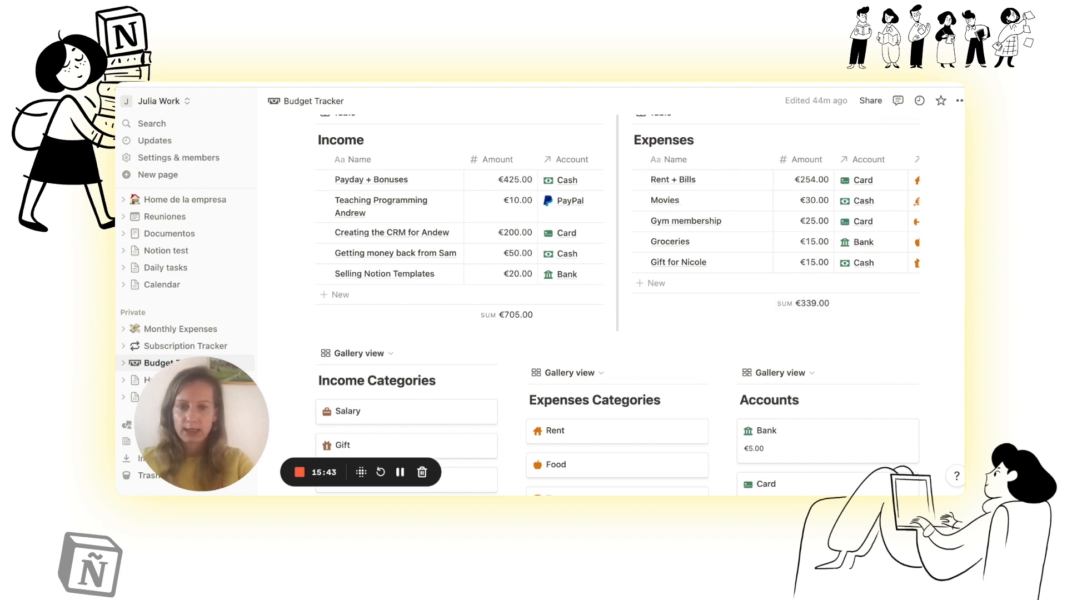
pyautogui.scroll(-5, 617, 306)
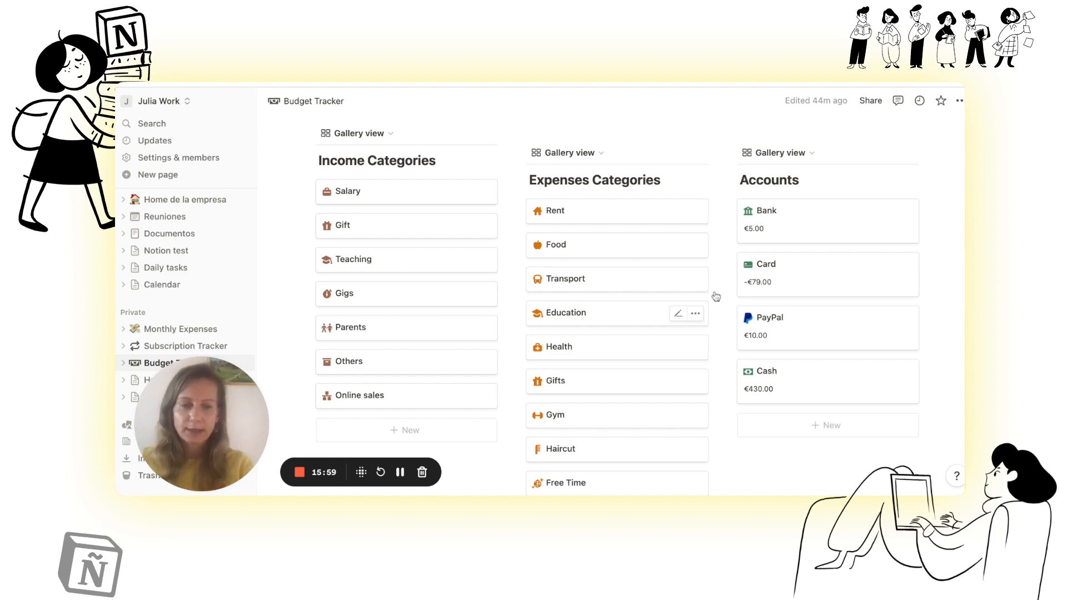
pyautogui.scroll(4, 780, 281)
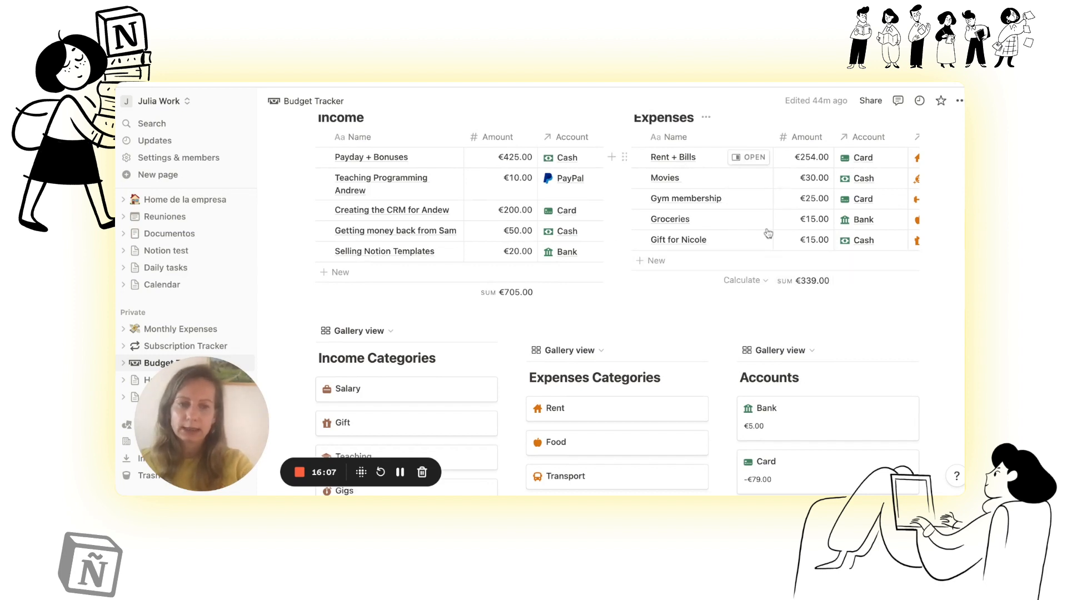
pyautogui.scroll(-2, 722, 278)
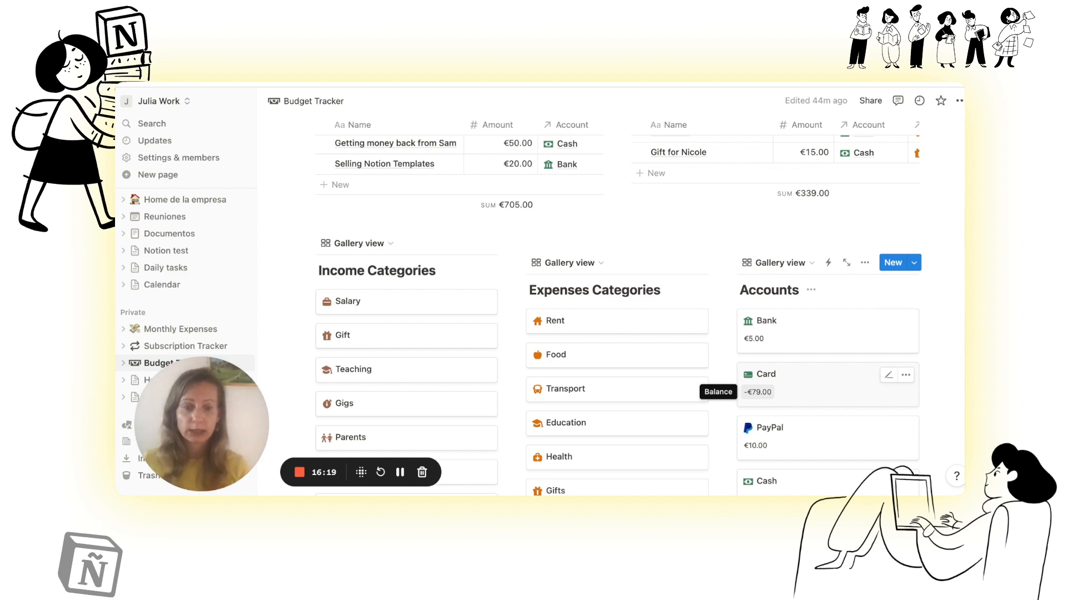
pyautogui.scroll(-2, 759, 391)
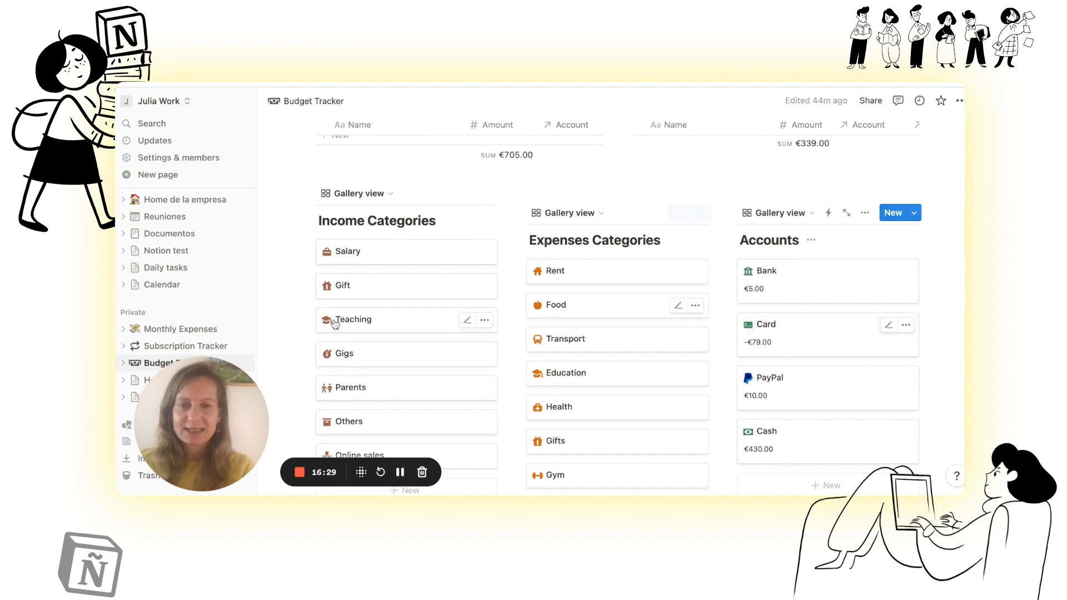
pyautogui.scroll(-3, 334, 323)
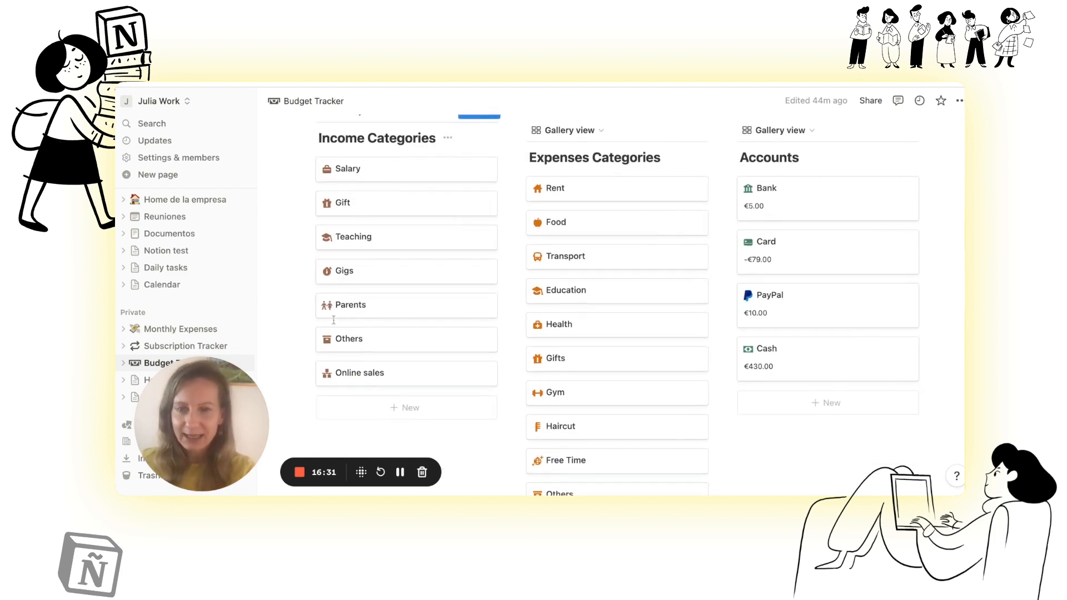